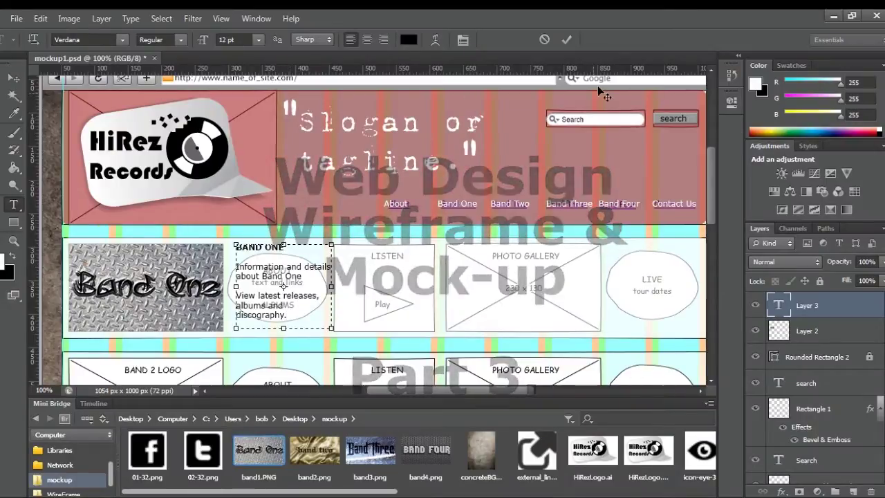
Bring the icon-eye-32.png eye icon into mockup1.psd and drop it beside the Band One description.
left_click(567, 40)
left_click(11, 81)
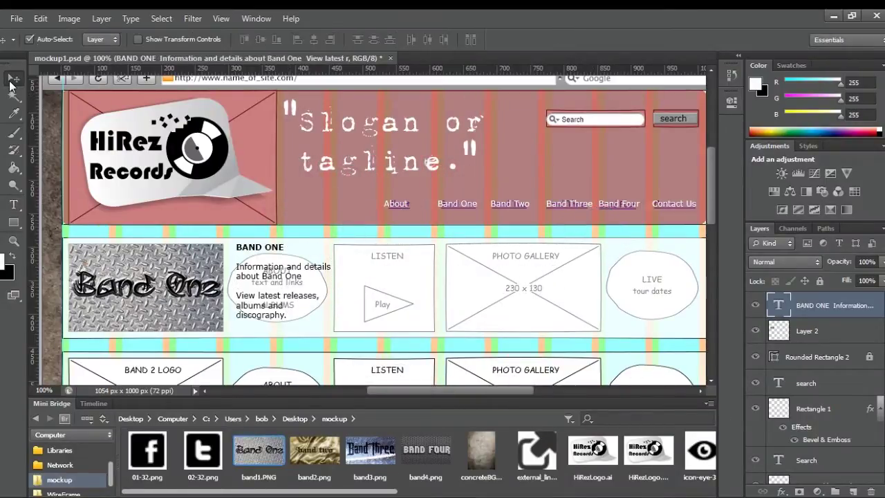
double_click(698, 456)
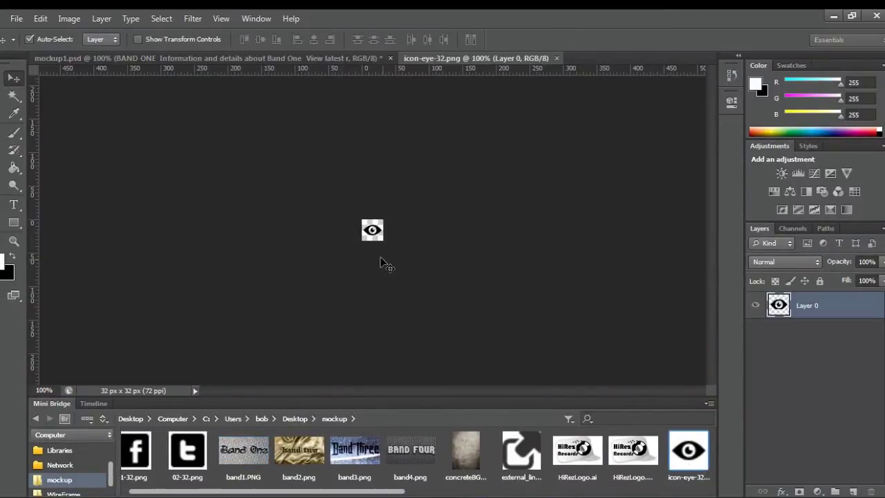
left_click_drag(373, 235, 279, 111)
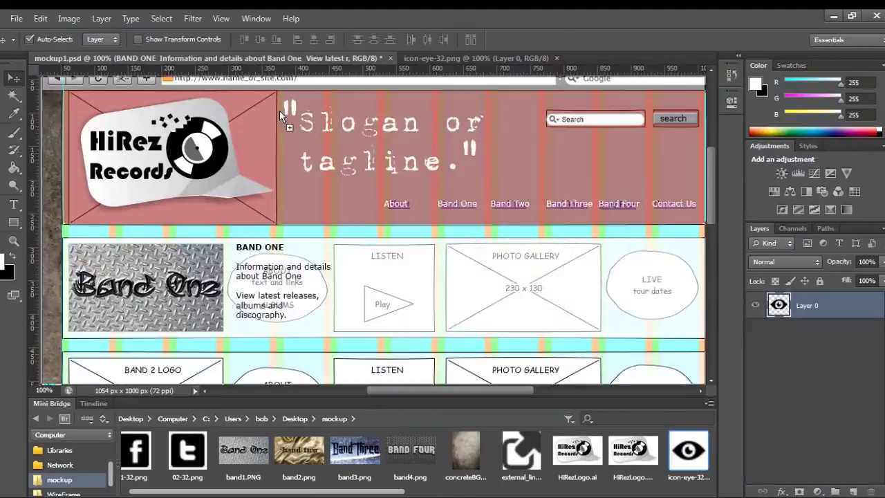
left_click_drag(311, 283, 332, 289)
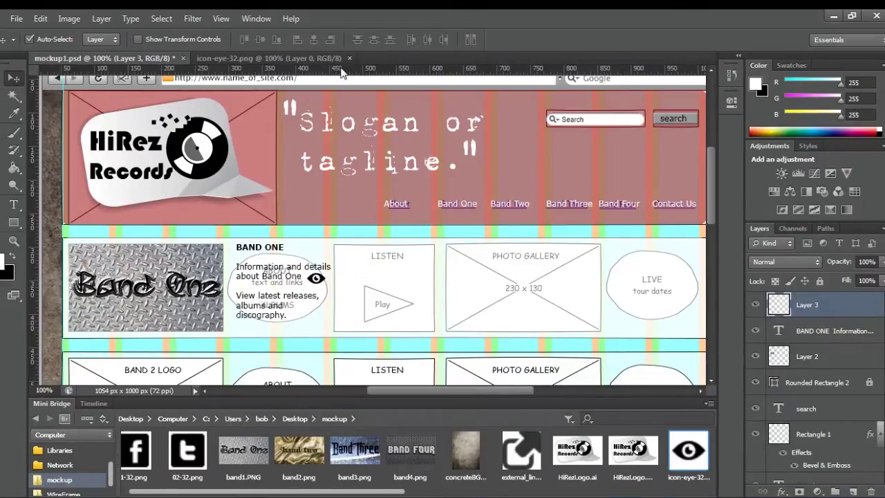
Open music_record.png and resize it to 32 px.
left_click_drag(381, 491, 499, 491)
double_click(605, 451)
left_click(69, 18)
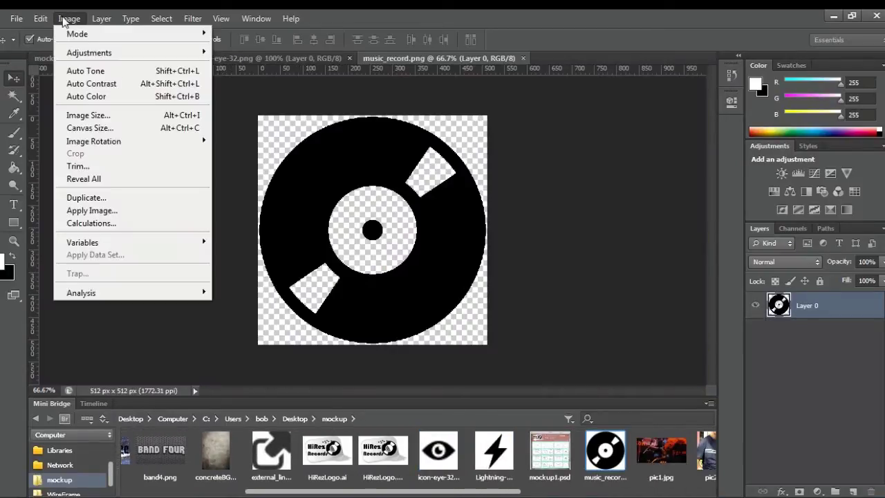
left_click(87, 113)
type("32")
key("Return")
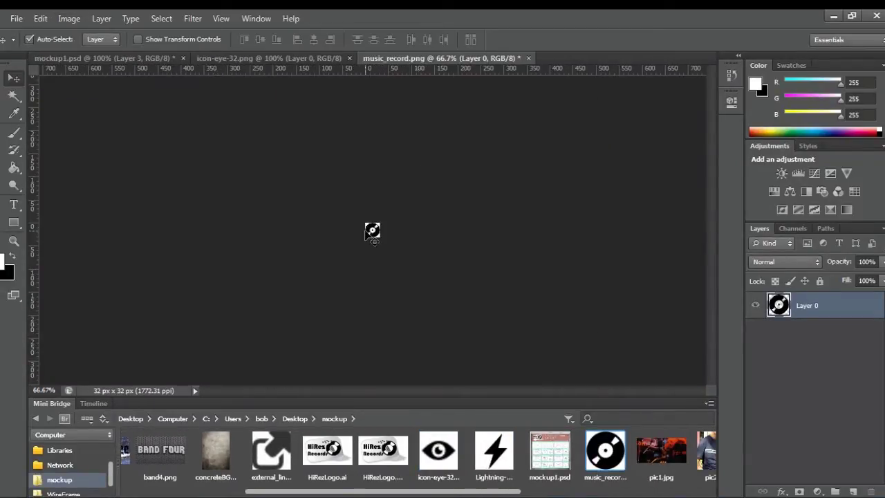
Place the record icon beside the latest-releases line and nudge it into position.
left_click_drag(369, 231, 320, 331)
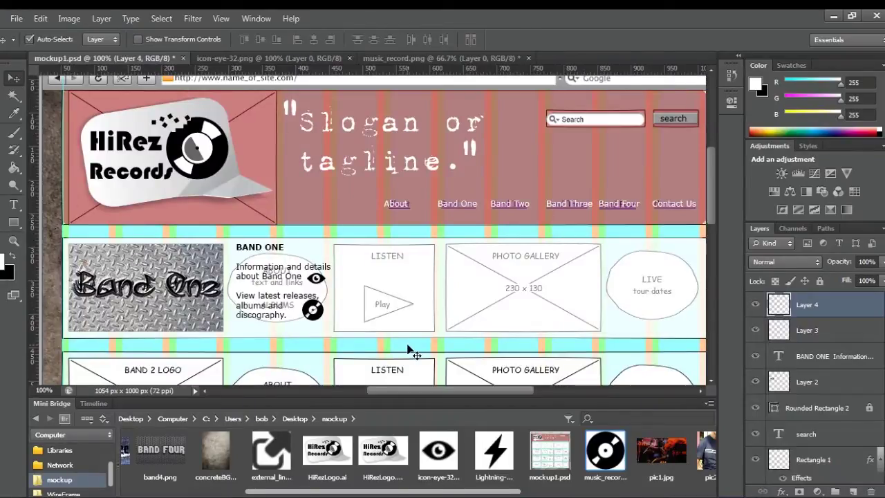
key("Right")
key("Right")
key("Right")
key("Down")
key("Down")
key("Down")
key("Down")
key("Down")
key("Down")
key("Down")
key("Down")
key("Down")
key("Down")
key("Down")
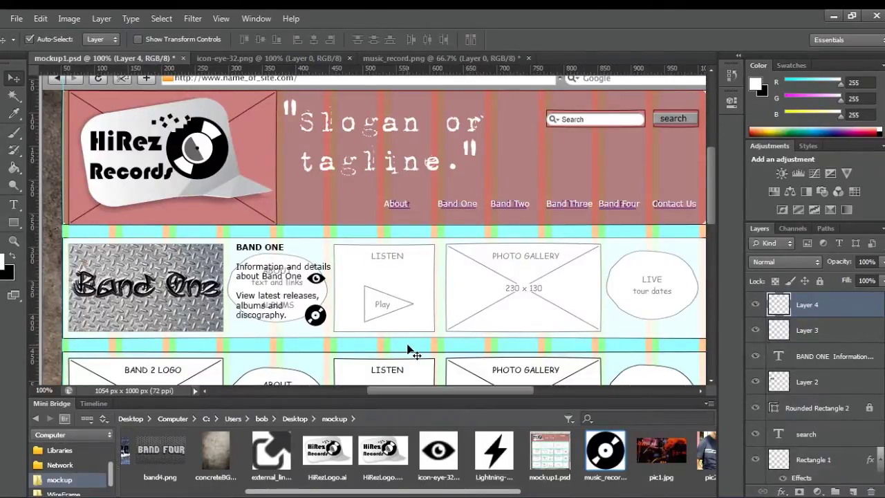
key("Left")
key("Left")
key("Left")
key("Left")
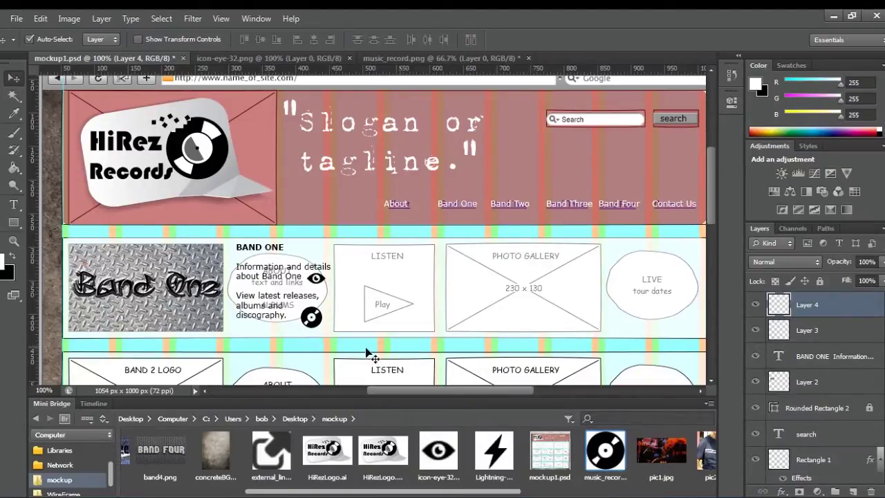
Close the eye and music record icon files without saving.
left_click(323, 280)
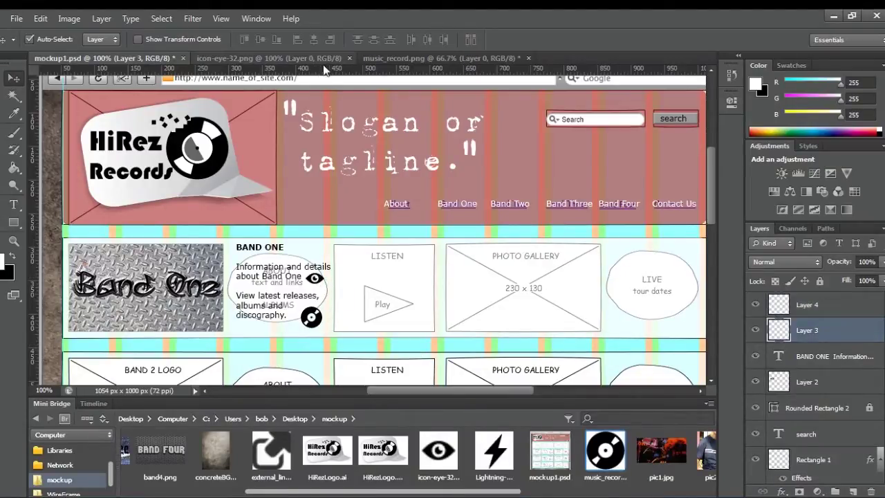
left_click(351, 58)
left_click(365, 59)
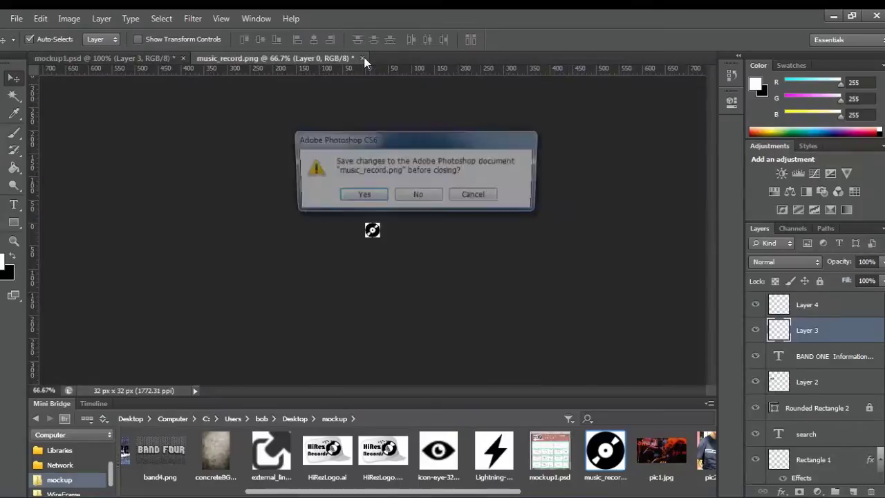
left_click(418, 194)
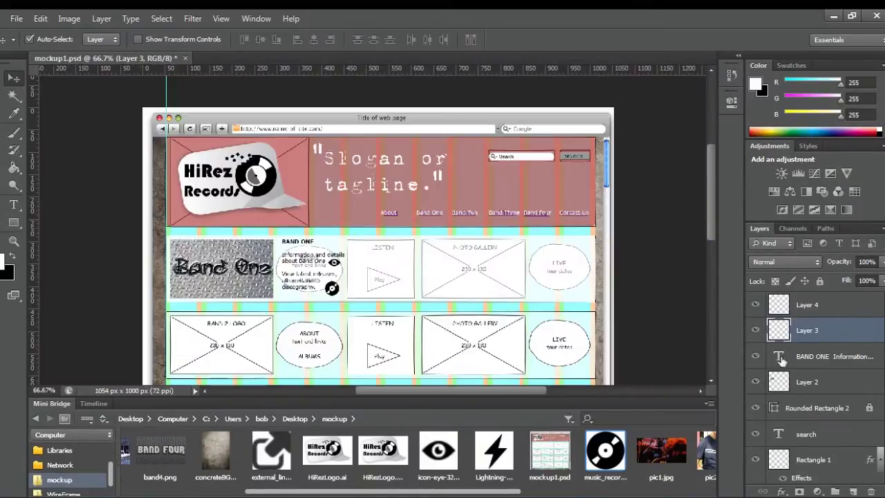
Hide and re-show the wireframe to preview the design, then zoom back to 100%.
scroll(816, 387, "down", 5)
left_click(755, 374)
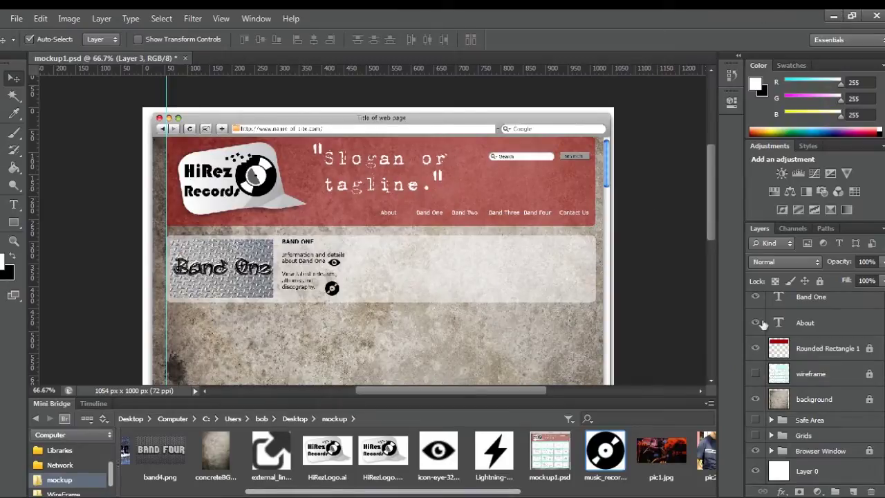
left_click(755, 374)
key("ctrl+plus")
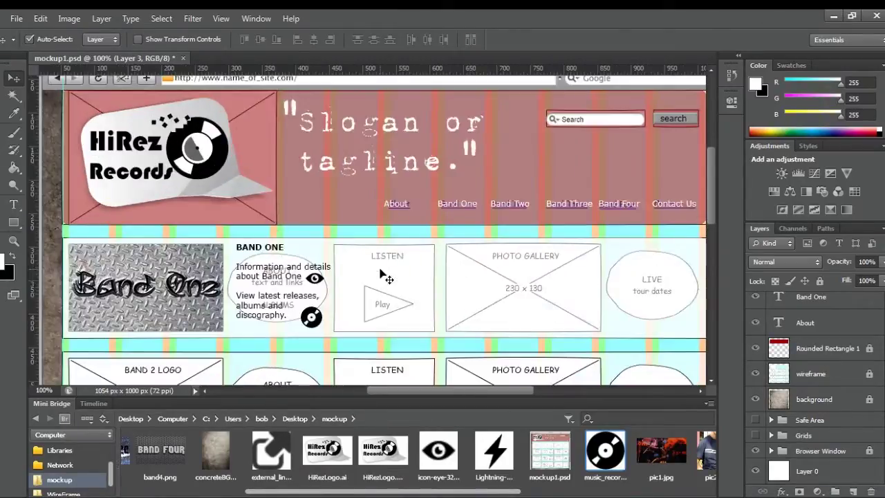
Duplicate the BAND ONE text layer and move the copy into the Listen box.
left_click(281, 265)
right_click(851, 305)
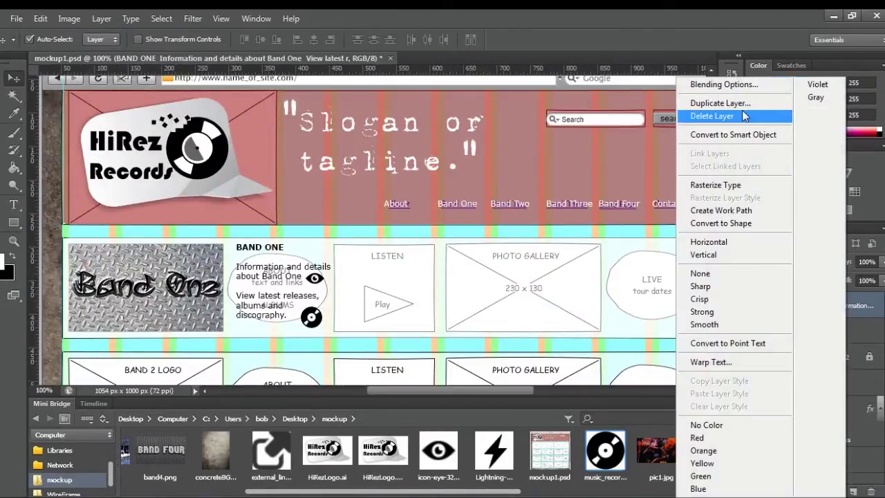
left_click(719, 101)
key("Return")
left_click_drag(401, 256, 476, 315)
key("Right")
key("Right")
key("Right")
key("Right")
key("Right")
key("Right")
key("Right")
key("Right")
key("Right")
key("Right")
key("Right")
key("Right")
key("Right")
key("Right")
key("Right")
key("Right")
key("Right")
key("Right")
key("Right")
key("Right")
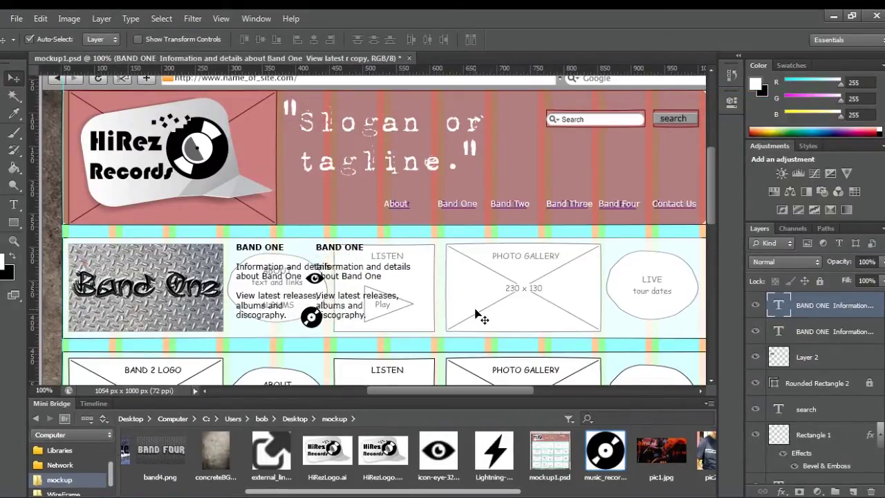
key("Right")
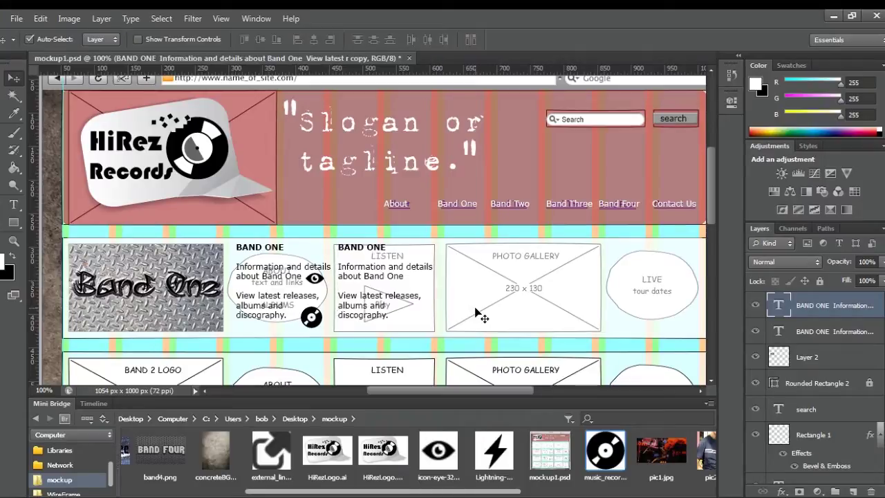
Rewrite the copy as 'LISTEN – Listen to FREE tracks from the new album.'.
key("t")
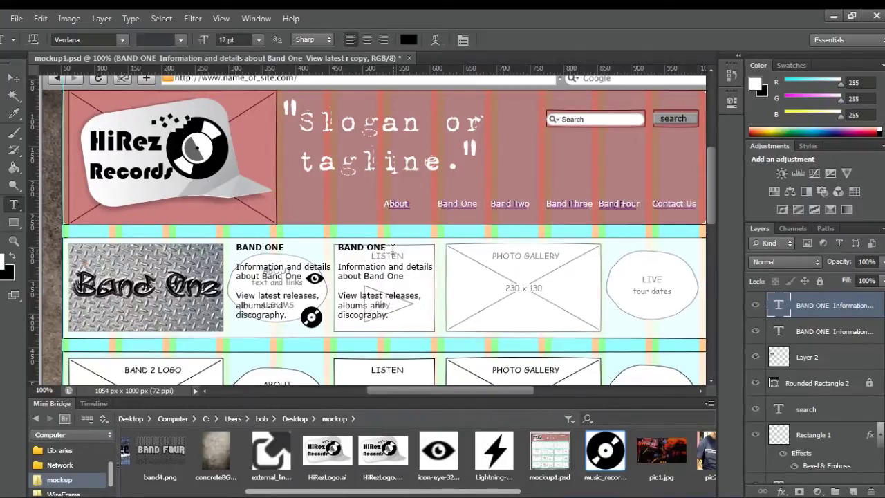
triple_click(392, 248)
key("BackSpace")
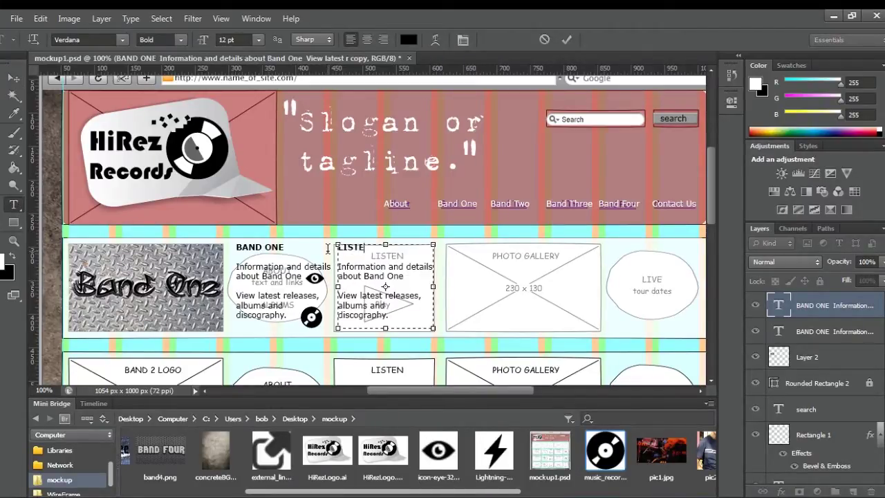
left_click_drag(400, 317, 335, 266)
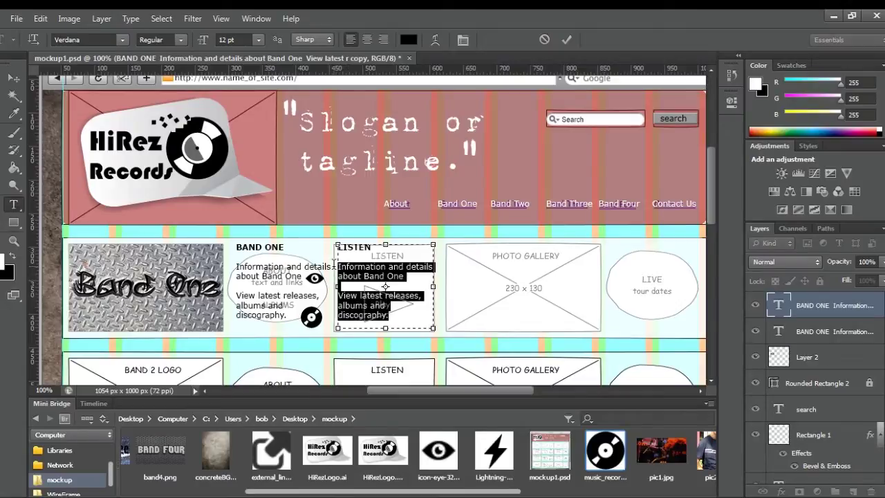
type("Li")
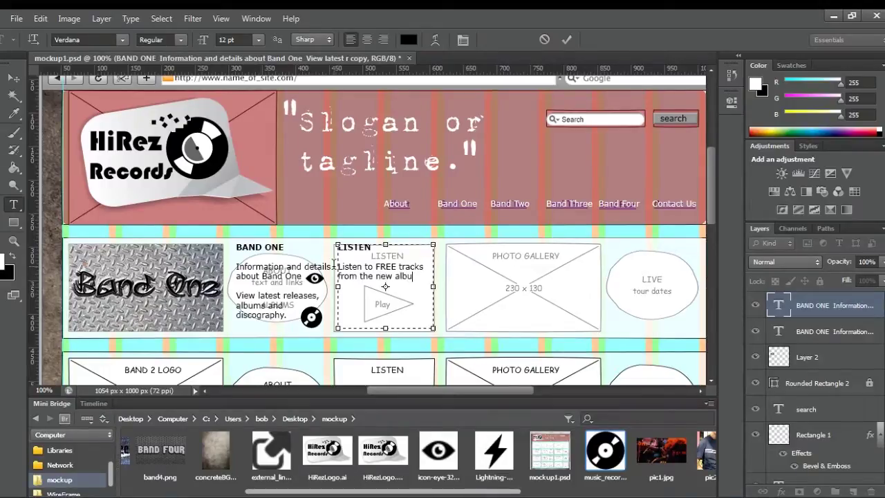
left_click(566, 40)
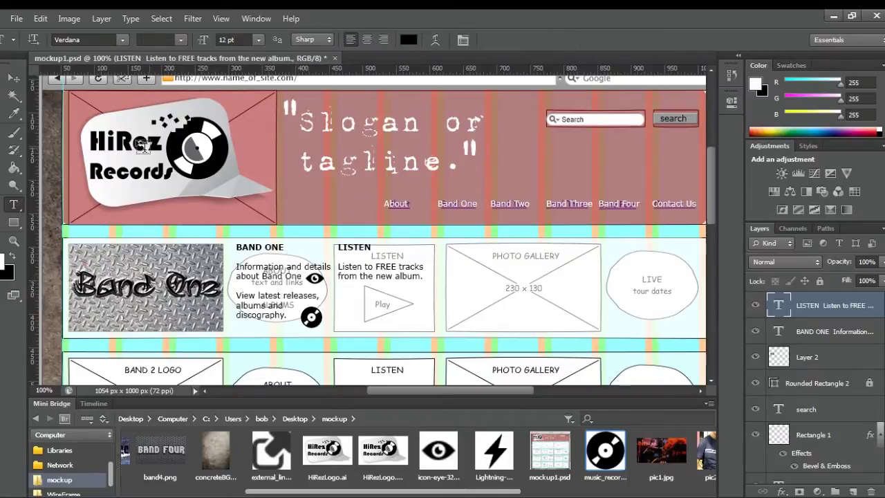
key("v")
left_click_drag(505, 492, 665, 492)
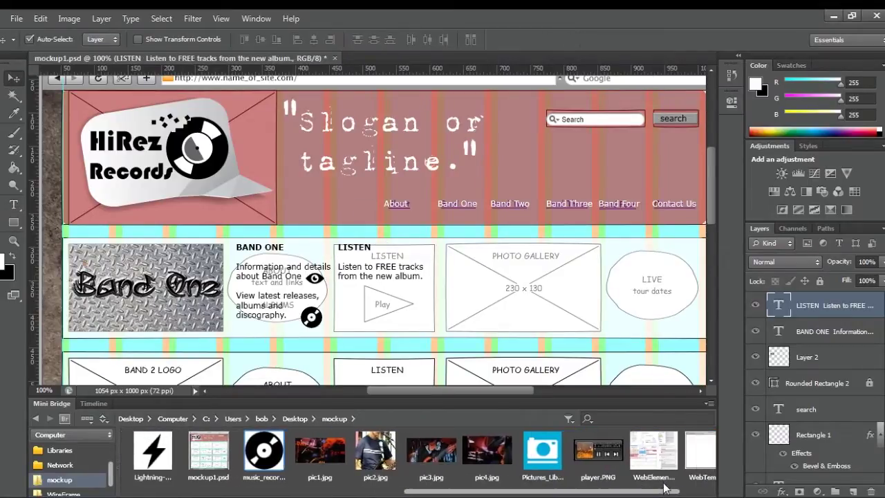
Delete player.PNG's black border with the Magic Wand, drag it under the Listen text, add an empty layer.
double_click(599, 453)
key("ctrl+plus")
key("ctrl+plus")
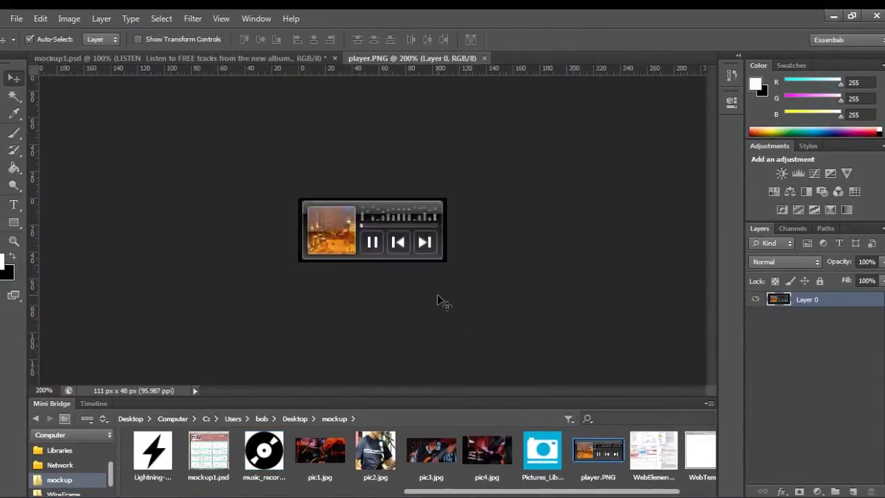
left_click(14, 95)
left_click(263, 197)
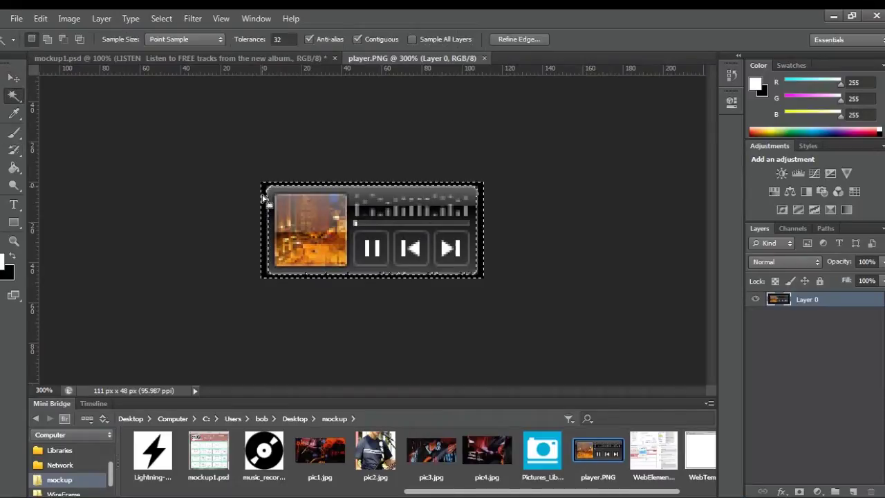
key("Delete")
left_click(13, 78)
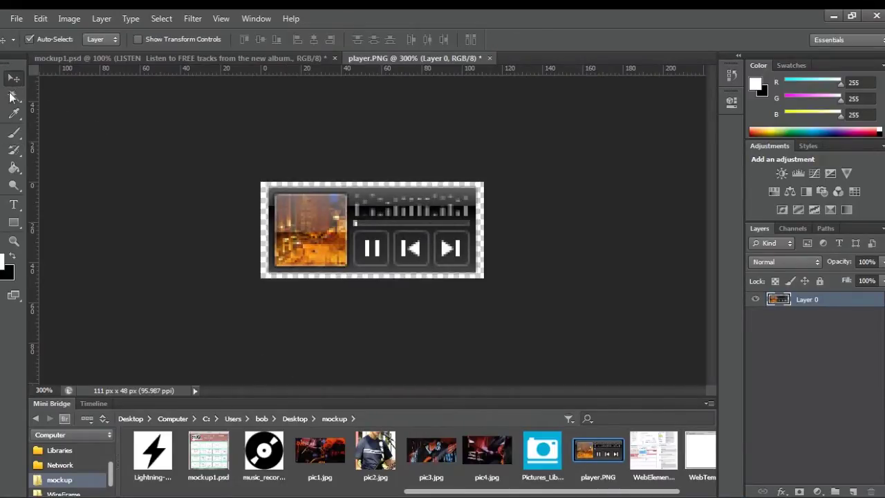
left_click_drag(409, 261, 388, 304)
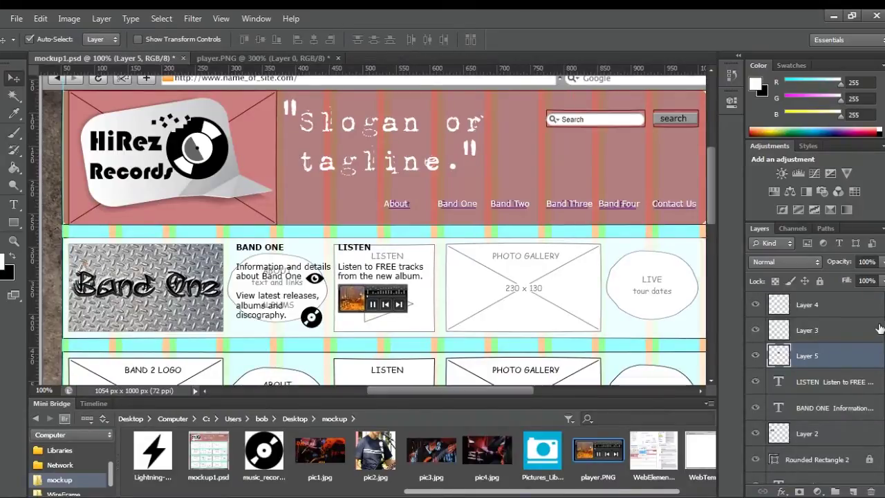
left_click(854, 491)
Set the Rectangle tool to pixels and choose a light cyan foreground colour.
left_click(13, 222)
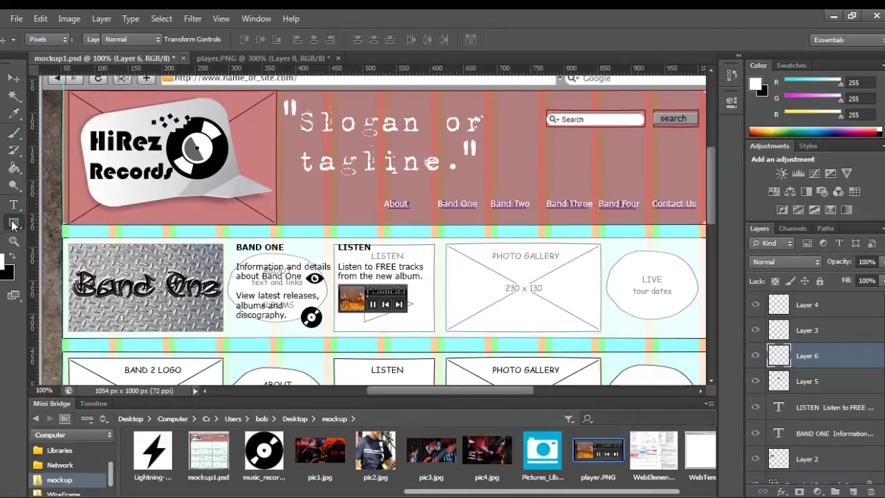
left_click(46, 40)
left_click(41, 74)
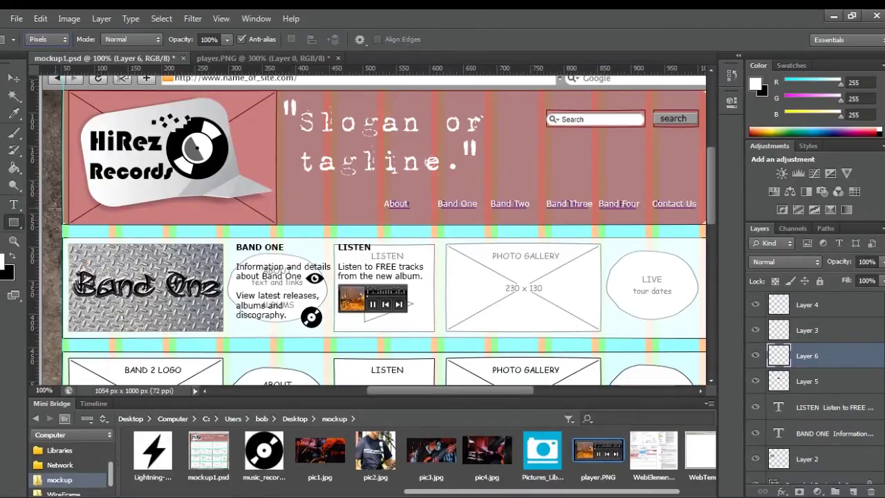
left_click(3, 258)
left_click(599, 325)
left_click(515, 240)
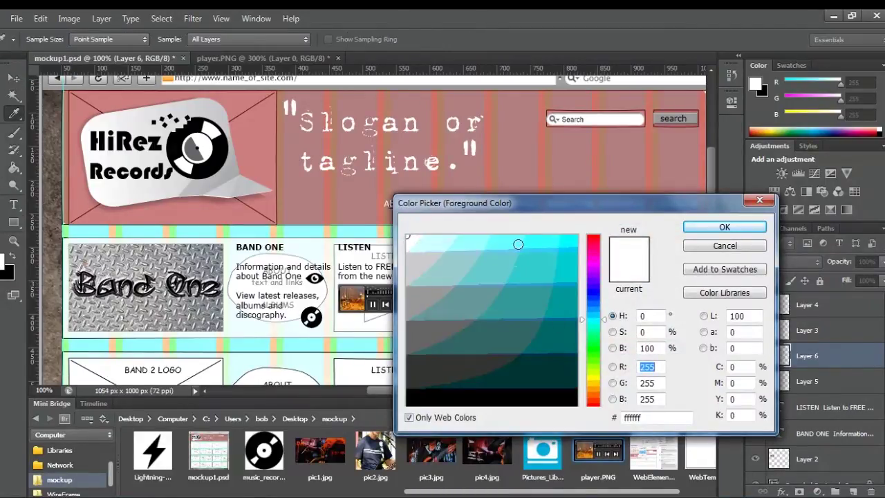
left_click(724, 227)
Draw a cyan bar below the Listen player.
key("ctrl+plus")
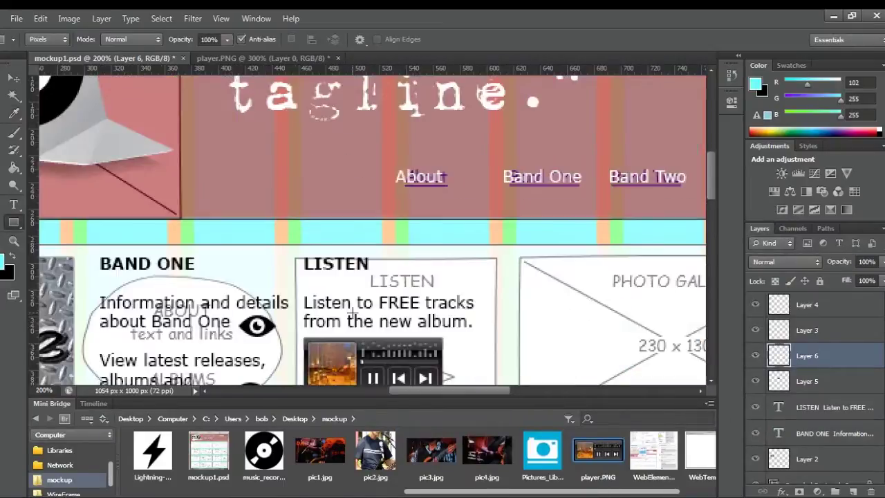
scroll(325, 315, "down", 3)
left_click_drag(301, 280, 443, 305)
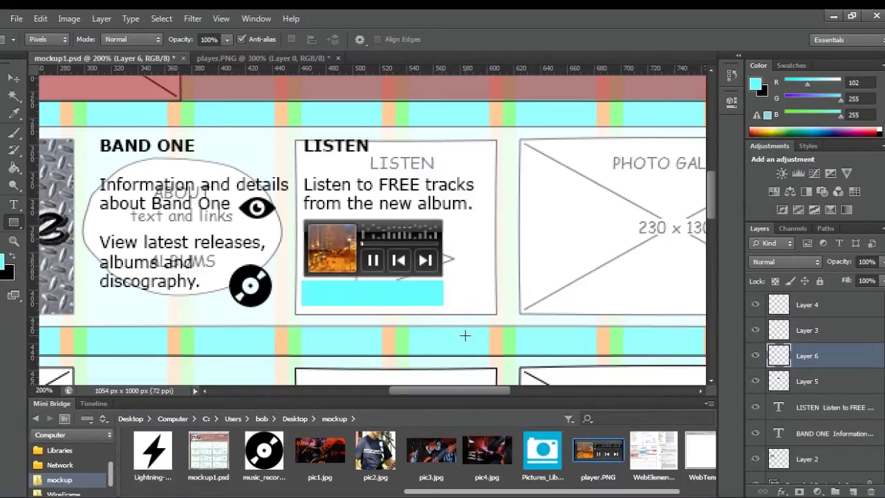
left_click(14, 79)
key("ctrl+t")
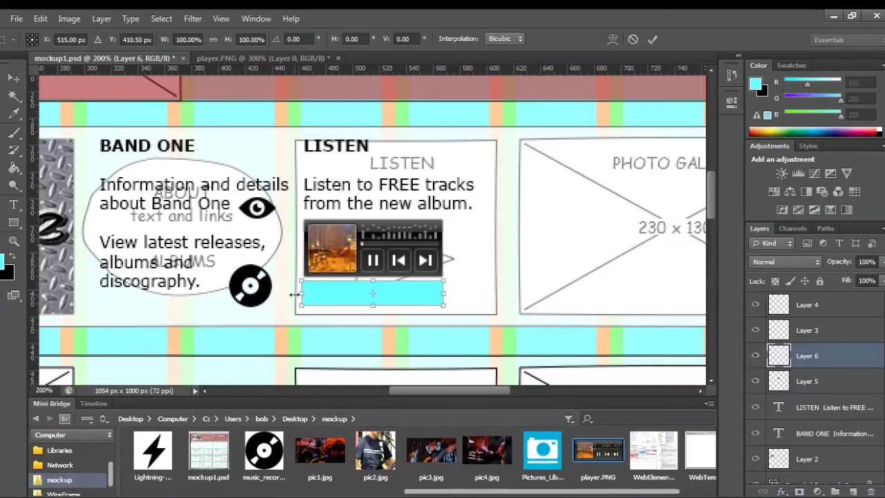
left_click(652, 38)
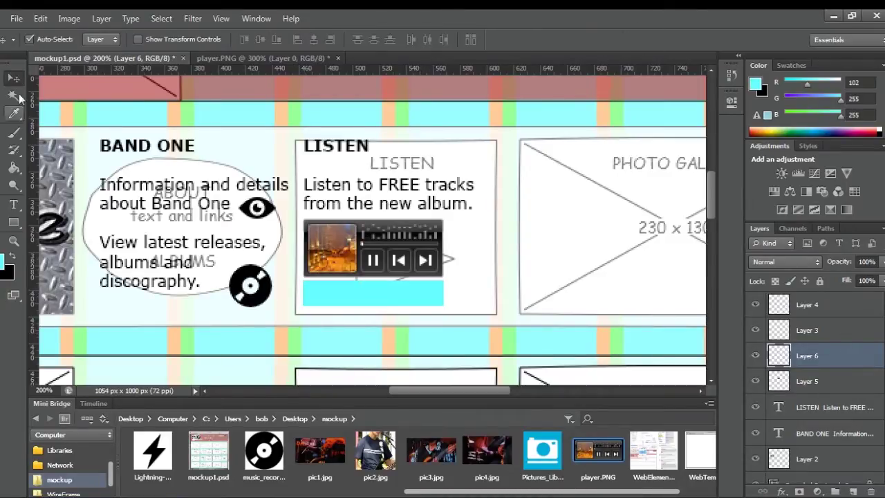
Add 'Buy Online' text onto the cyan bar and bring it to the front.
left_click(14, 204)
left_click(339, 173)
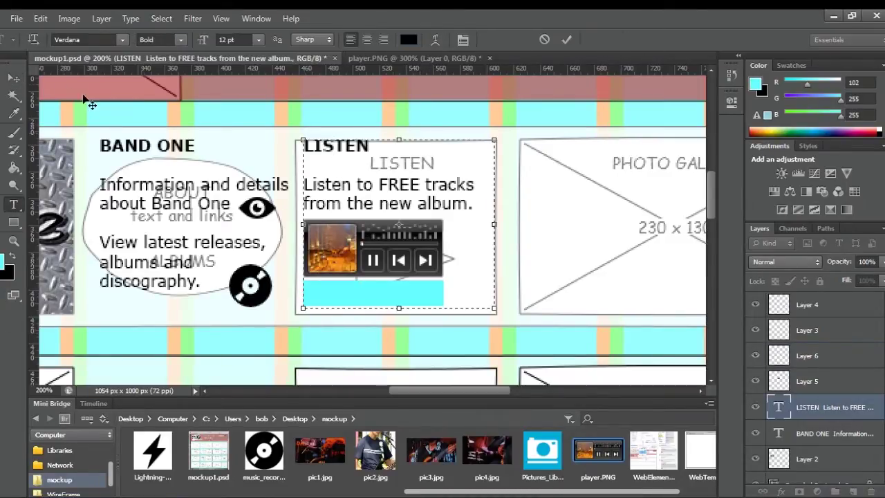
left_click(566, 39)
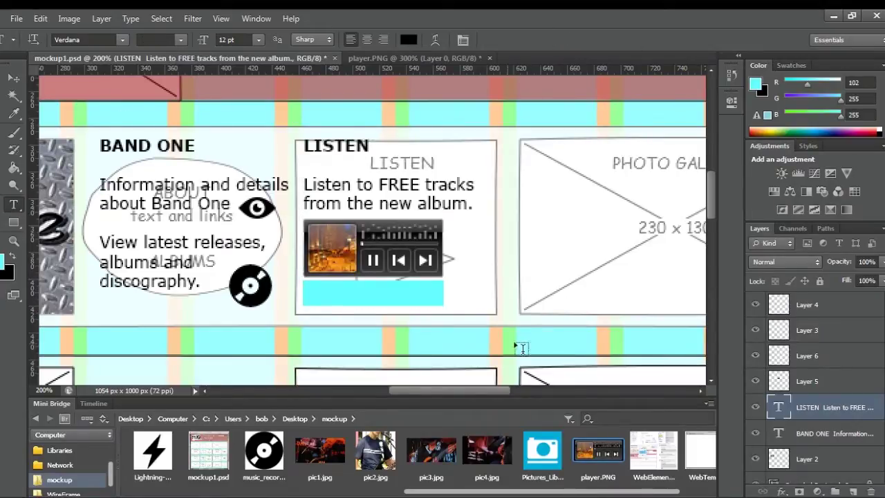
left_click_drag(468, 328, 643, 354)
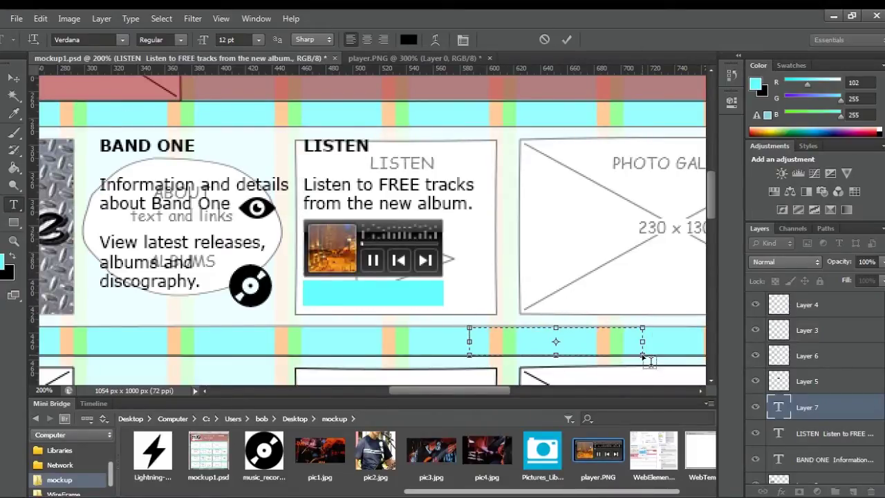
type("Buy Online")
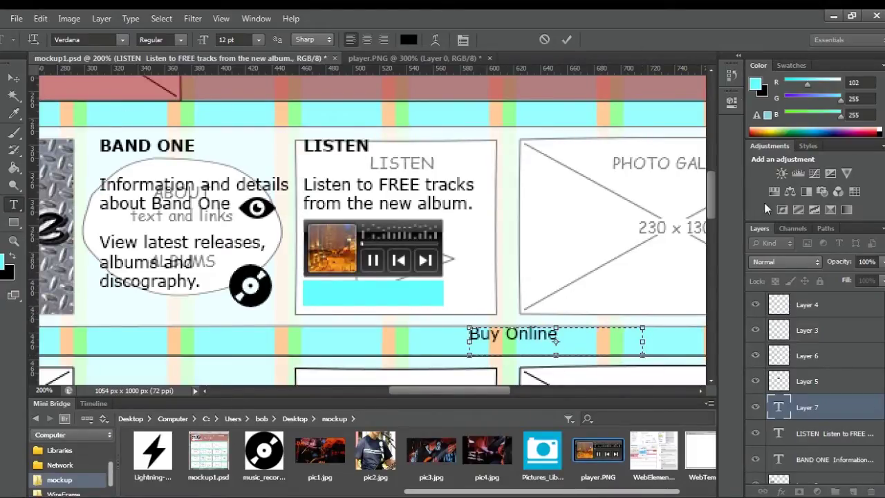
left_click(568, 39)
left_click(13, 77)
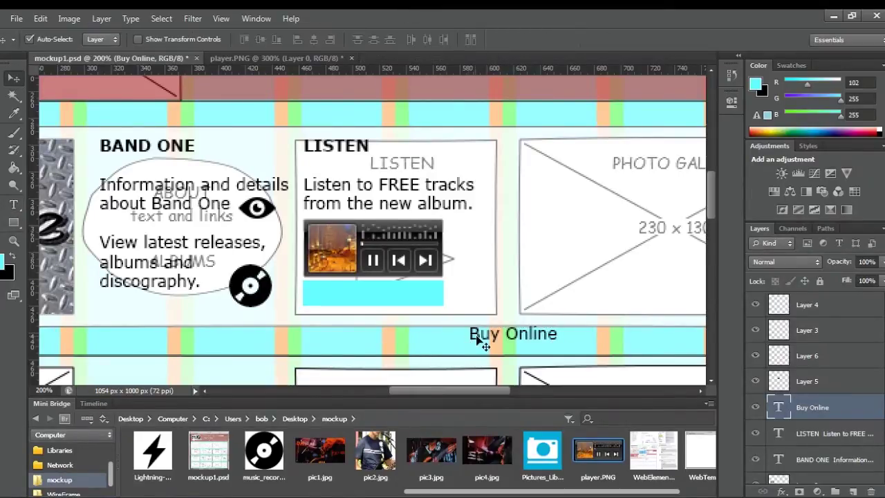
left_click_drag(477, 332, 347, 297)
key("ctrl+shift+bracketright")
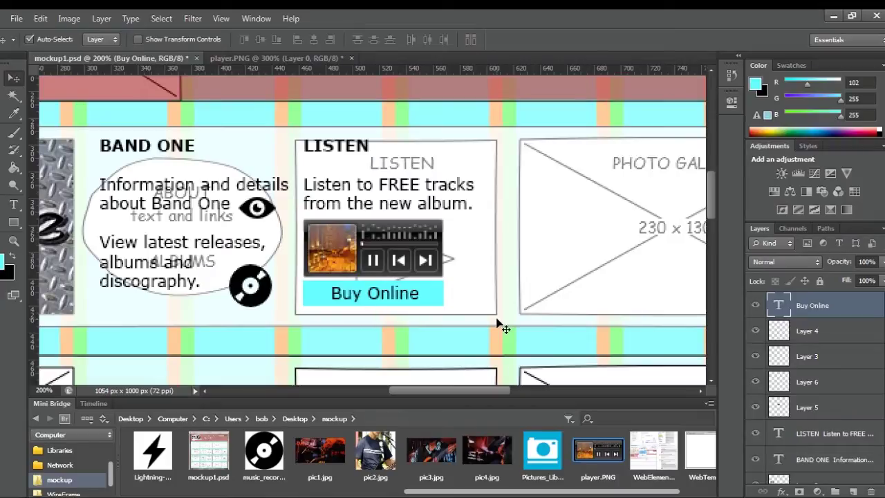
Close player.PNG without saving and save the mockup.
key("ctrl+minus")
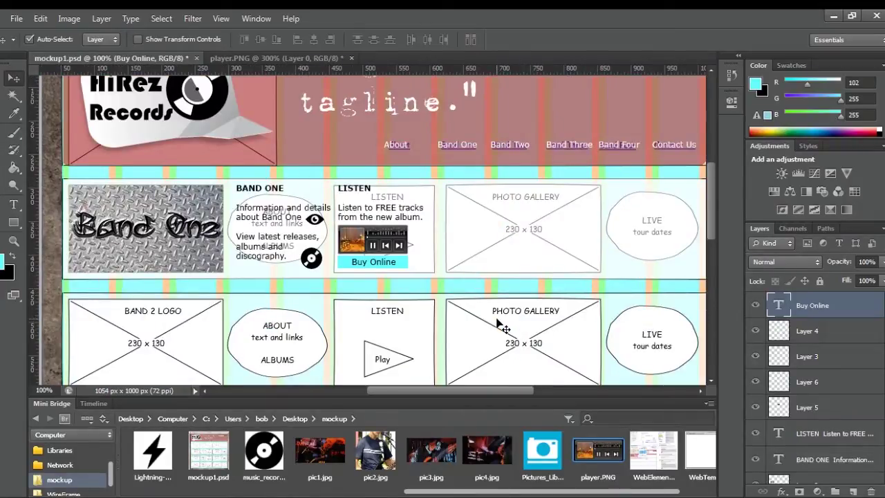
left_click(351, 58)
left_click(410, 198)
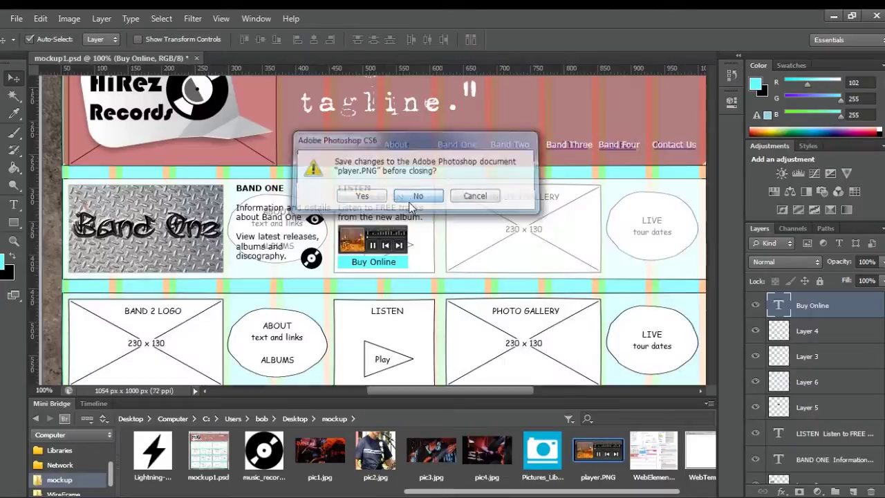
left_click(4, 17)
left_click(27, 166)
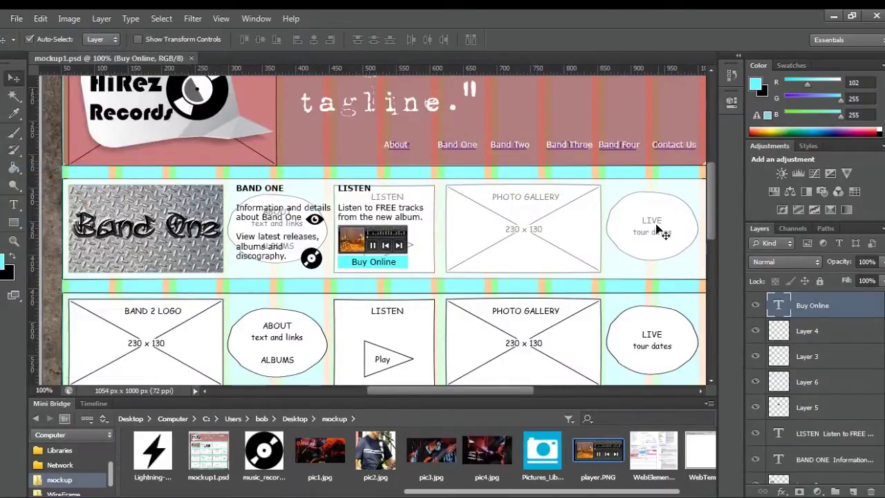
left_click(320, 465)
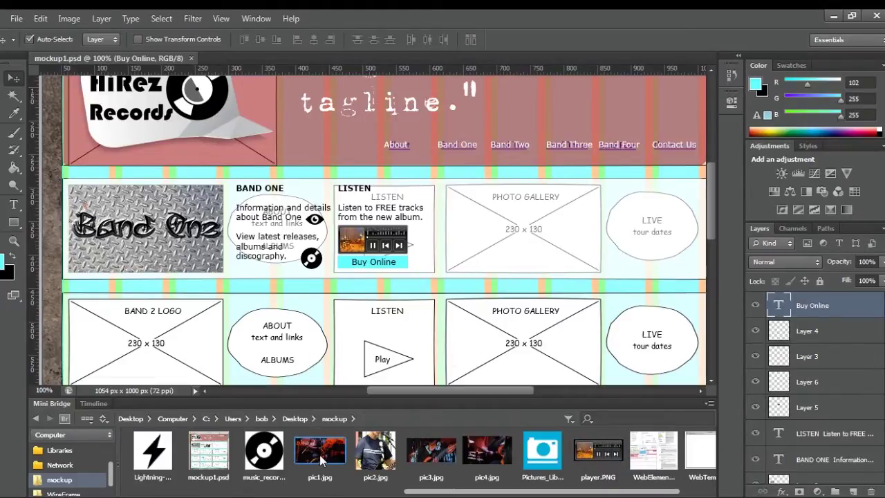
Open pic1.jpg and resize it to 130 px high.
double_click(319, 454)
left_click(70, 18)
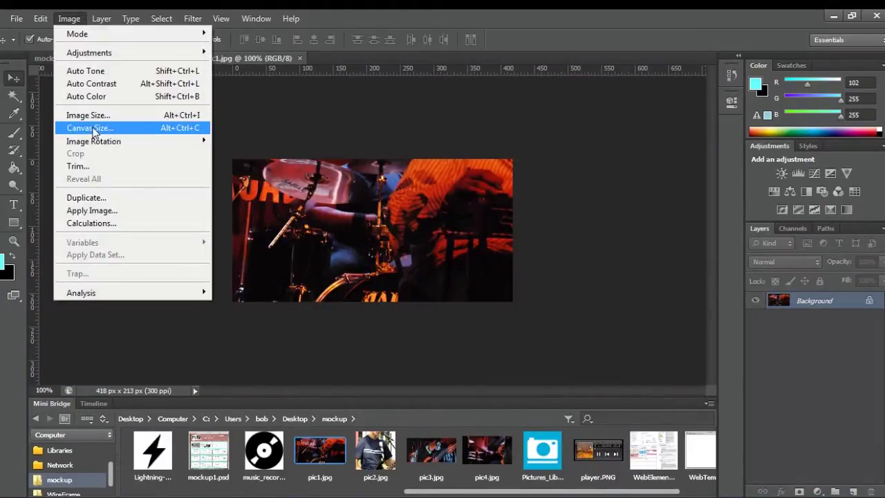
left_click(88, 115)
left_click_drag(420, 99, 527, 122)
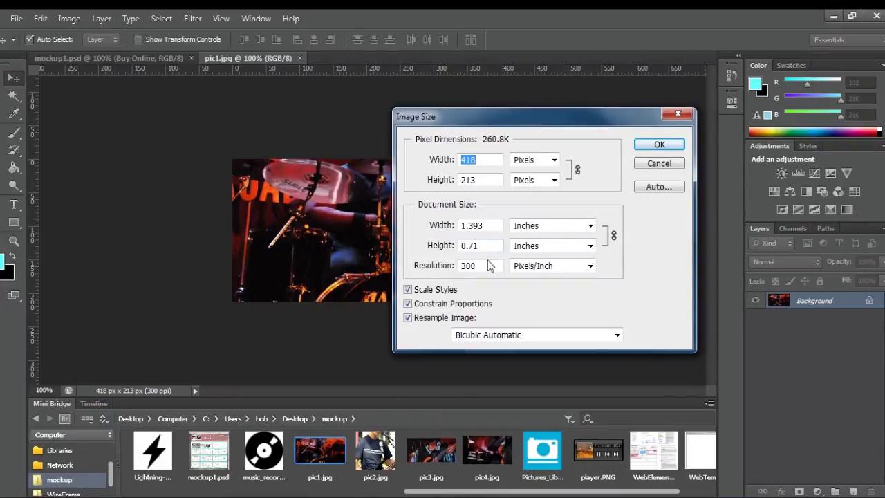
type("230")
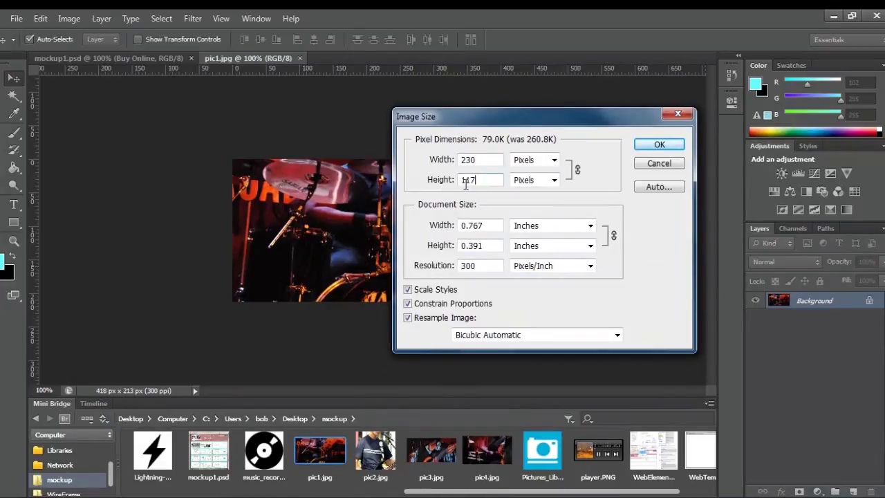
double_click(468, 180)
type("130")
left_click(639, 145)
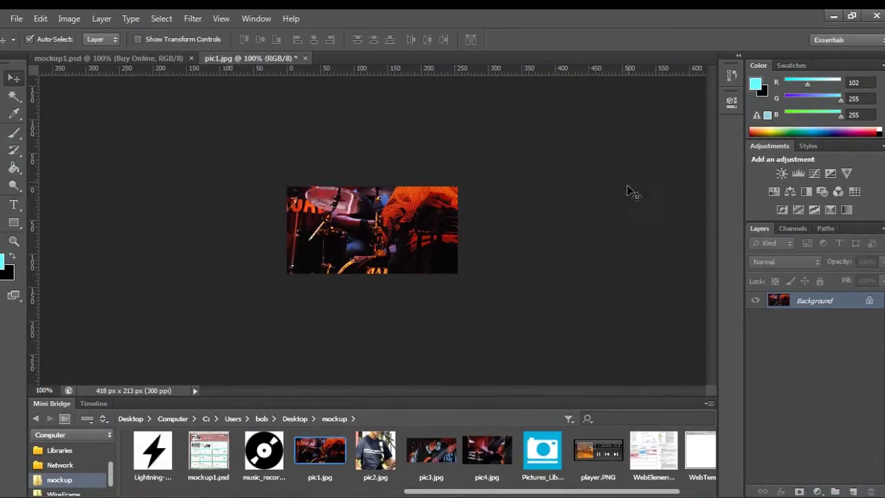
Clip the canvas to 230 px wide and drop the photo into Band One's gallery box.
left_click(69, 18)
left_click(89, 128)
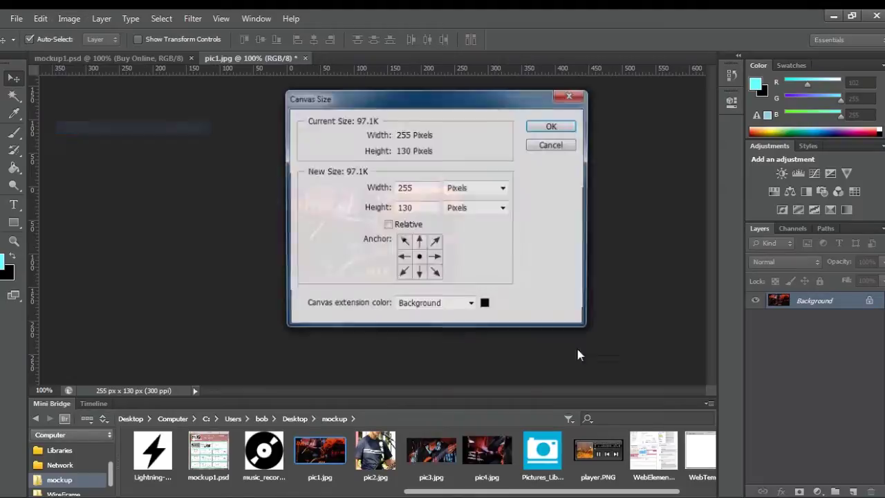
left_click_drag(494, 90, 648, 88)
left_click(532, 180)
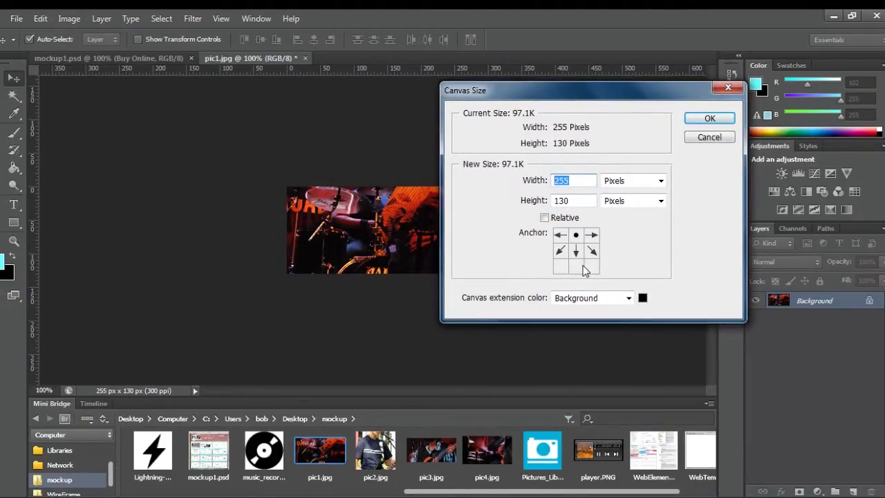
type("230")
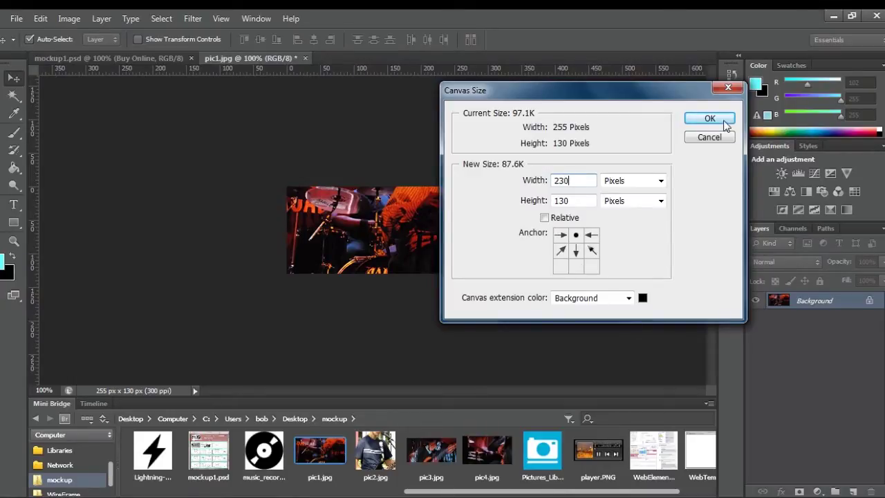
left_click(709, 119)
left_click(382, 197)
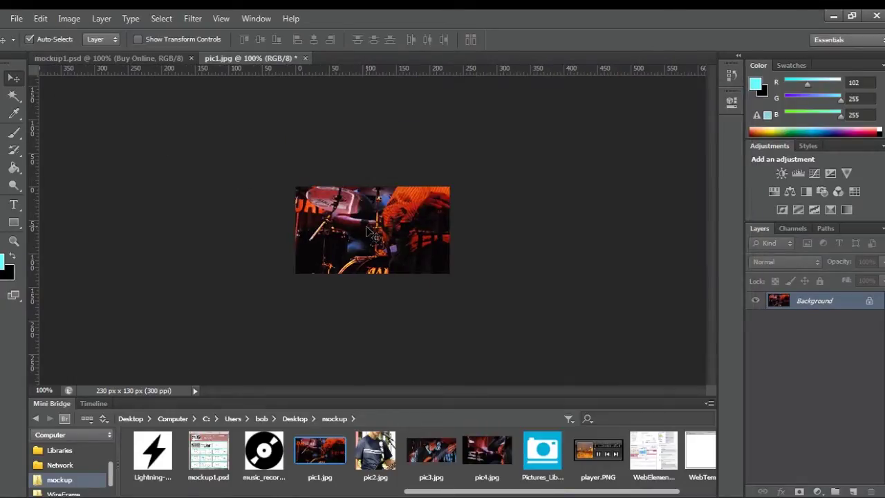
left_click_drag(369, 231, 554, 229)
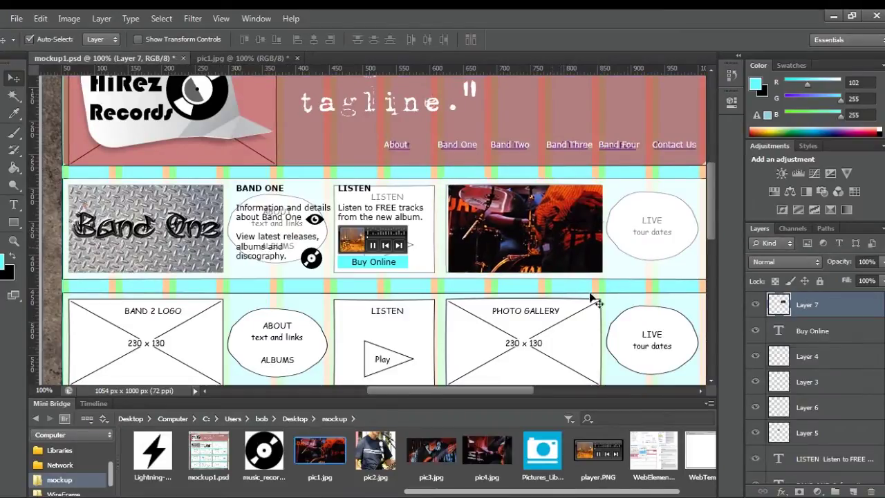
key("Left")
key("Left")
key("Left")
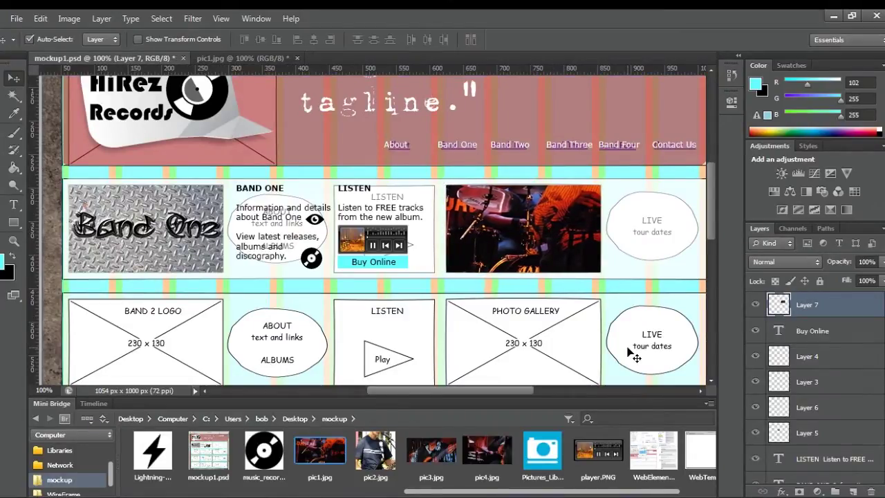
Close pic1.jpg unsaved, duplicate the LISTEN text onto the photo, and bring it to the top.
left_click(297, 58)
left_click(411, 196)
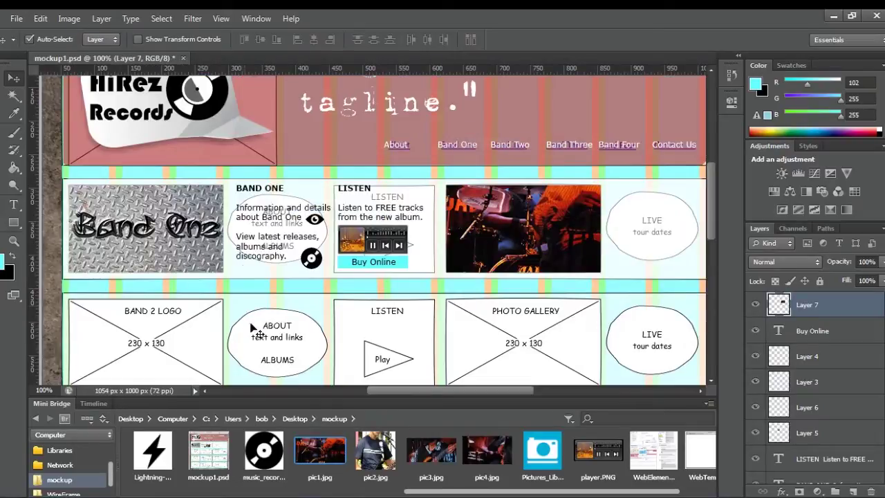
left_click(359, 195)
right_click(830, 458)
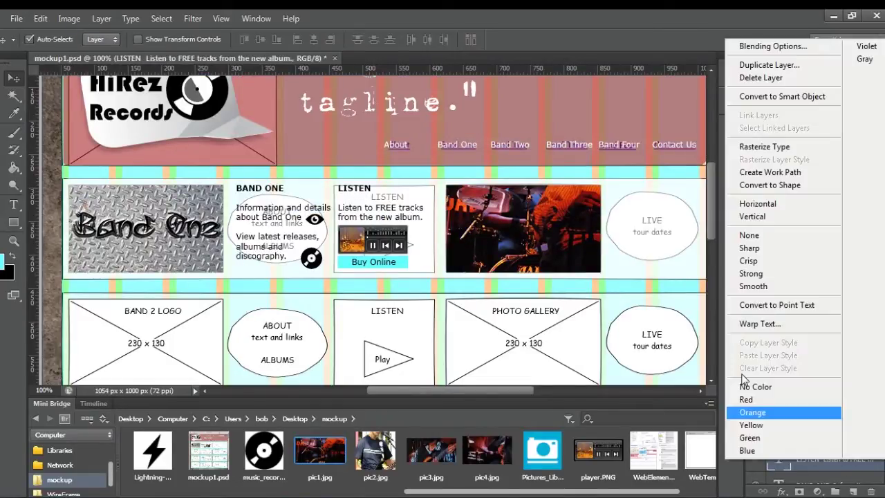
left_click(746, 63)
left_click(546, 162)
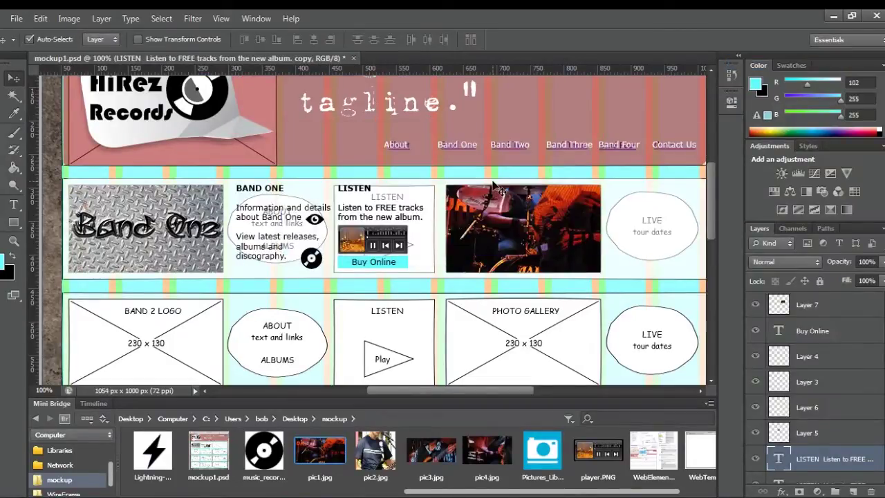
key("shift+Right")
key("shift+Right")
key("shift+Right")
key("shift+Right")
key("shift+Right")
key("shift+Right")
key("shift+Right")
key("shift+Right")
key("shift+Right")
key("shift+Right")
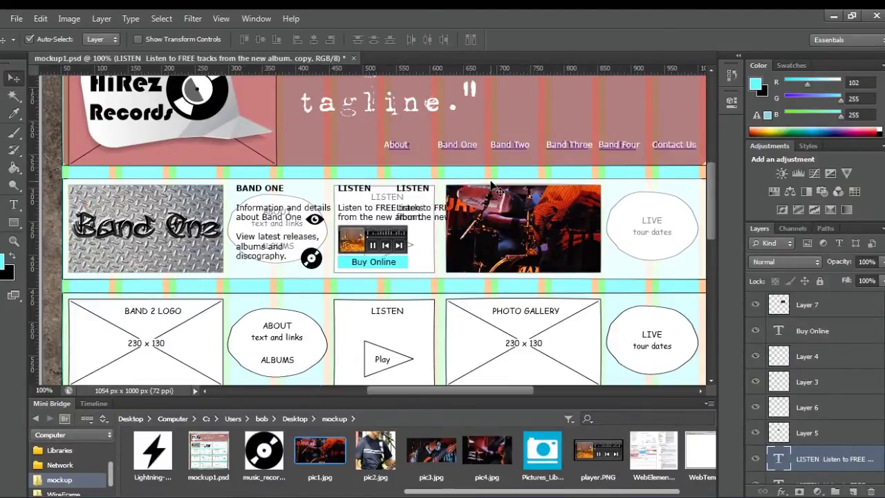
key("ctrl+shift+bracketright")
key("shift+Right")
key("shift+Right")
key("shift+Right")
key("shift+Right")
key("shift+Right")
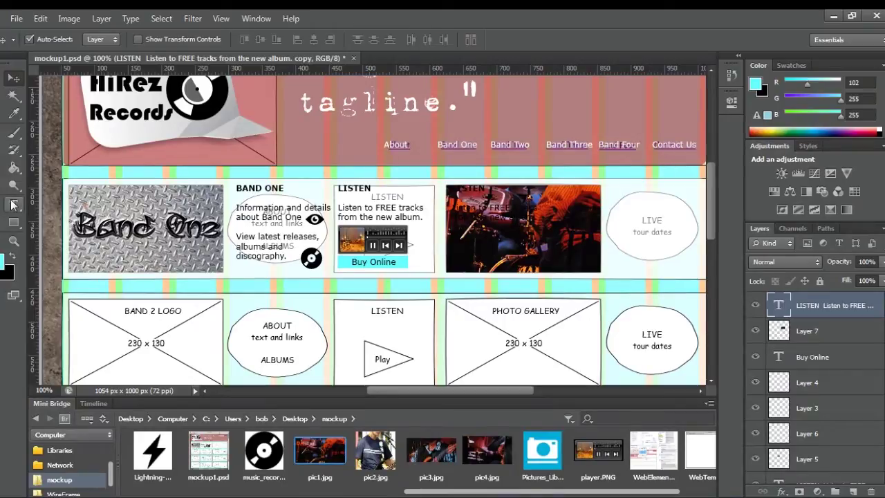
Make the copied text white.
key("t")
left_click(510, 212)
left_click(409, 40)
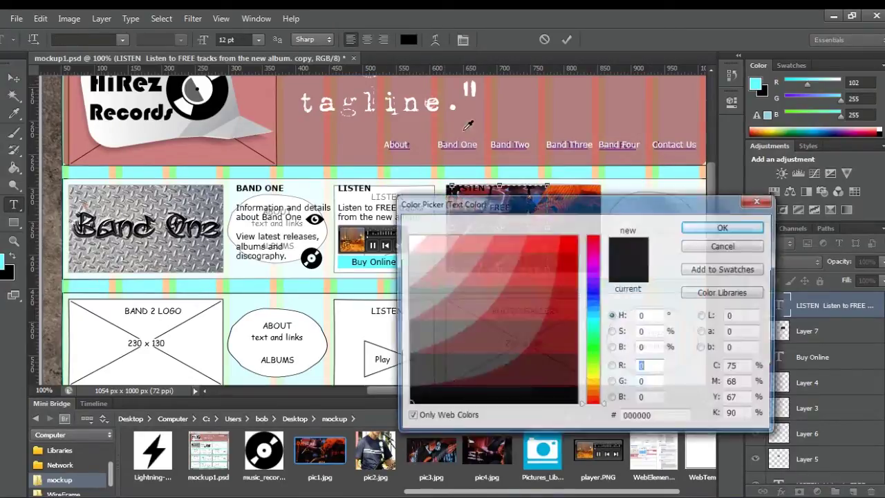
left_click(411, 237)
left_click(695, 226)
Delete the body line and retype the heading as PHOTO GALLERY.
left_click_drag(541, 217, 439, 207)
key("BackSpace")
left_click_drag(492, 190, 433, 190)
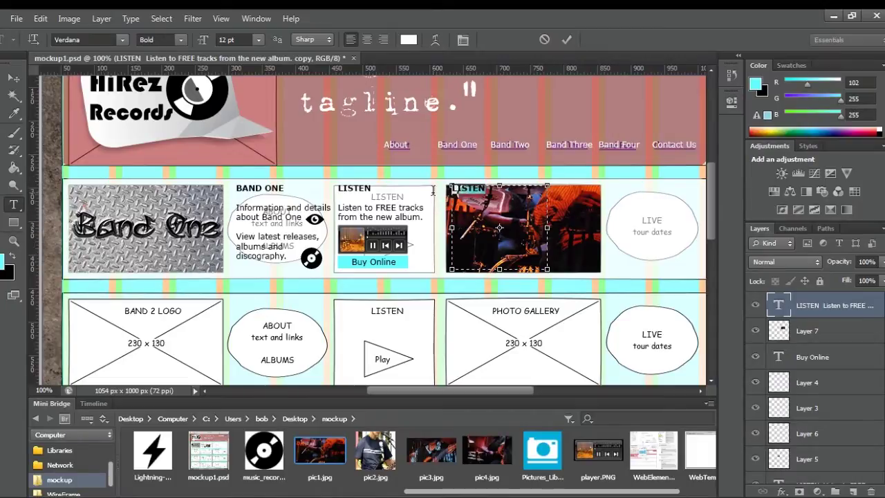
type("Pho")
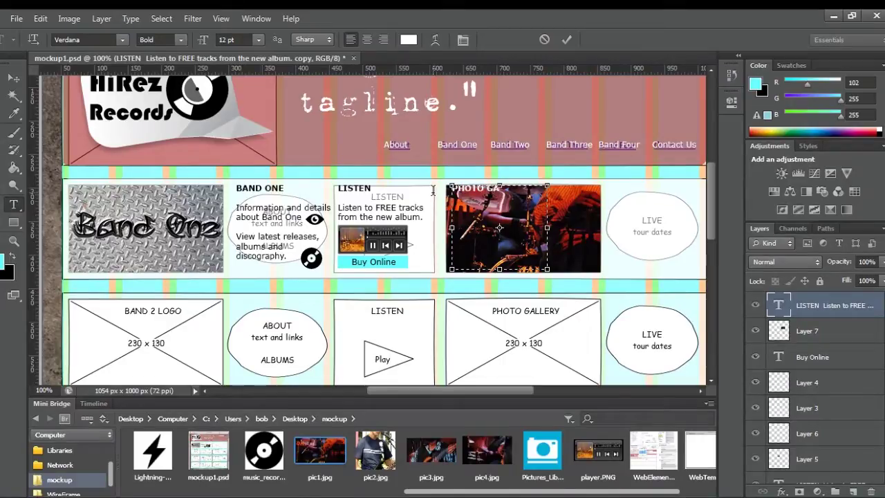
left_click(566, 39)
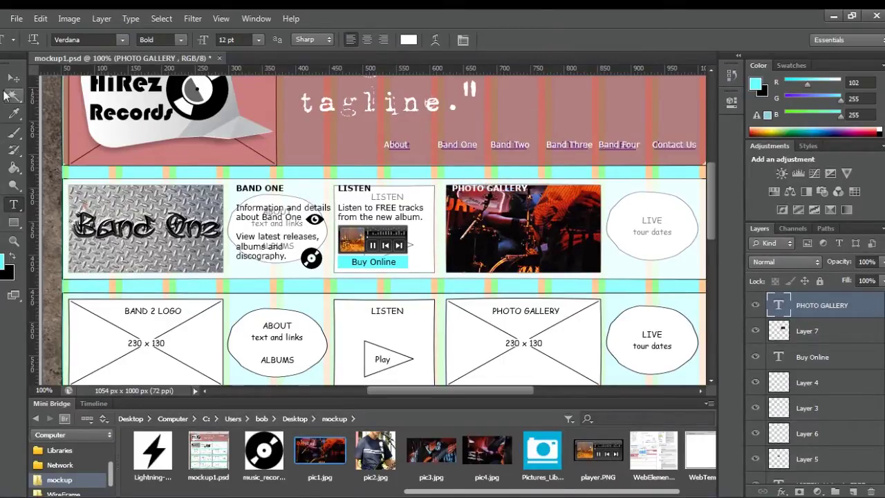
Check the whole page, then open Pictures_Library.png as its own document.
left_click(13, 78)
key("ctrl+minus")
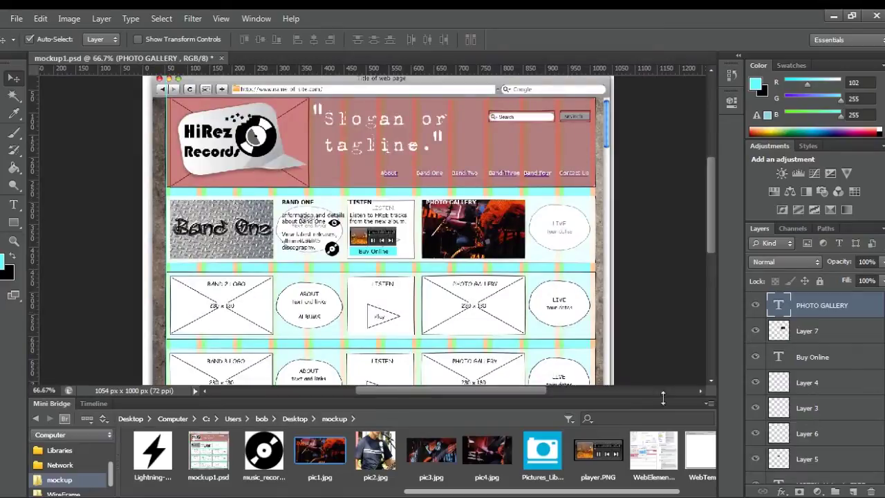
key("ctrl+plus")
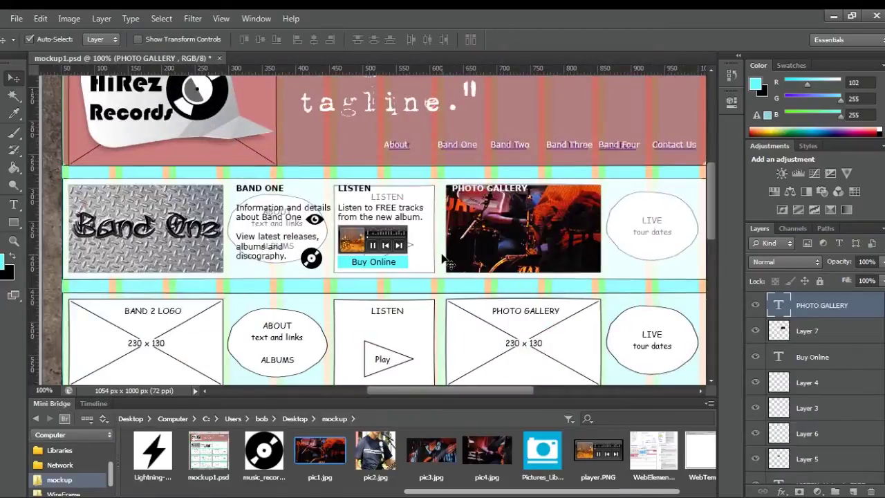
double_click(544, 451)
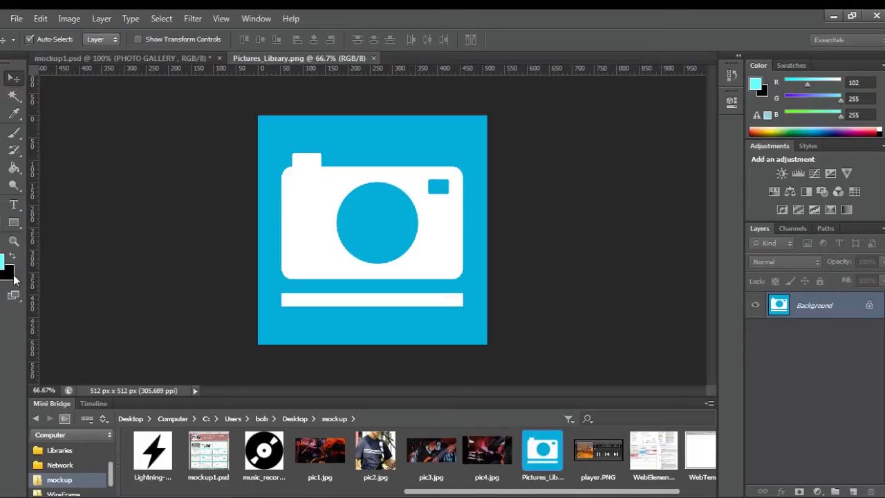
Unlock the camera picture's background and paint its cyan areas black.
left_click(11, 256)
left_click(14, 167)
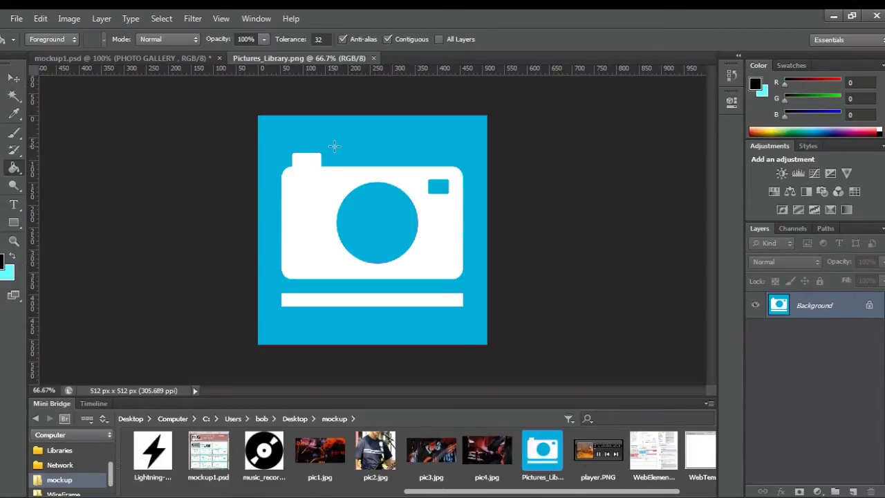
double_click(823, 306)
left_click(561, 169)
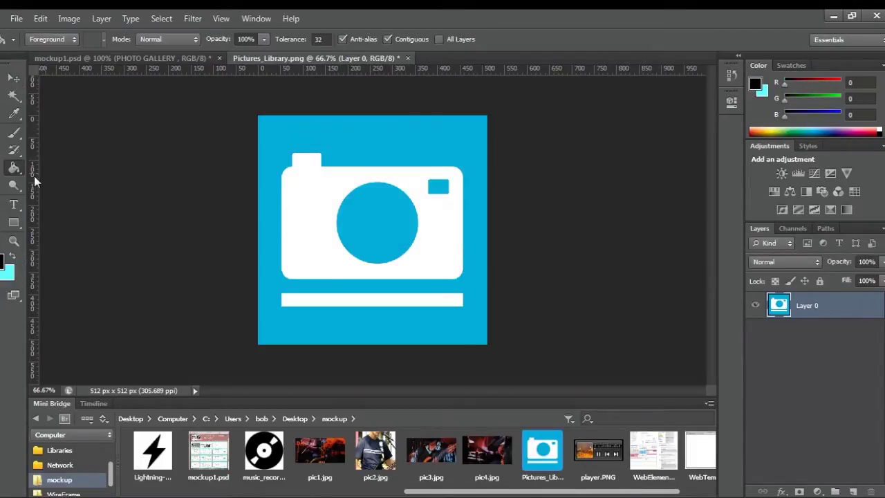
left_click(370, 146)
left_click(404, 208)
left_click(435, 186)
Resize the camera image to 32 px.
left_click(16, 79)
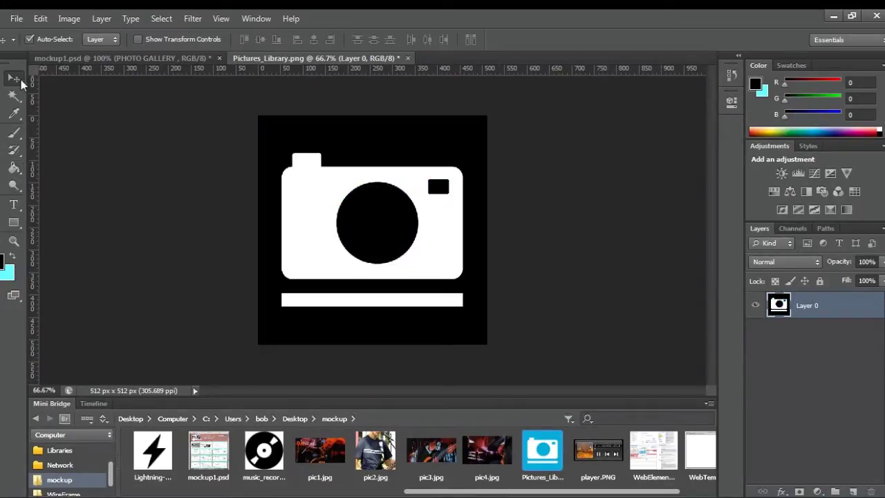
left_click(117, 188)
left_click(69, 18)
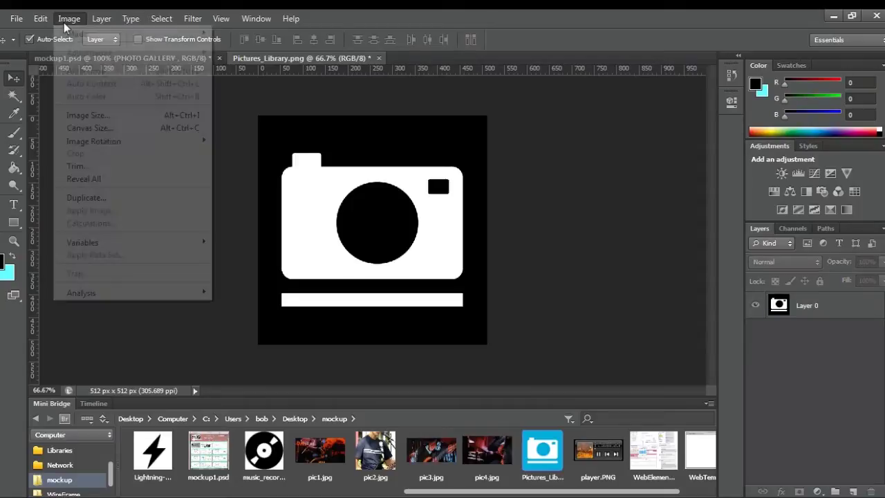
left_click(90, 113)
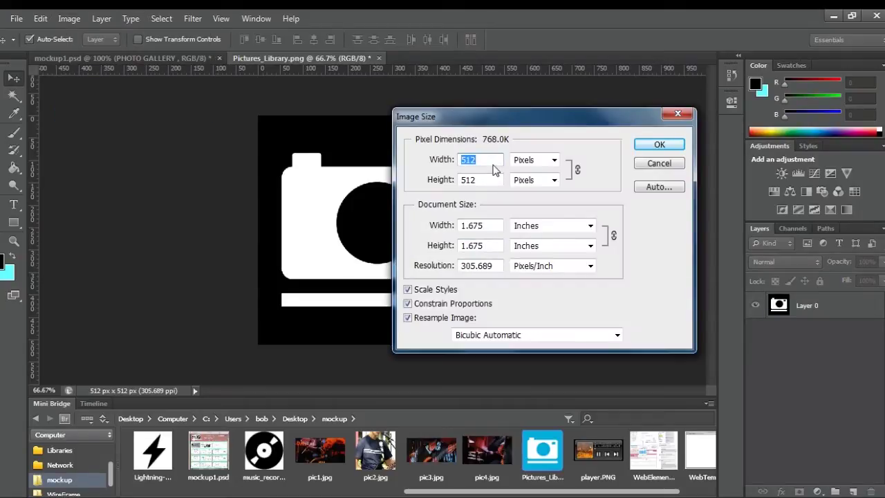
type("32")
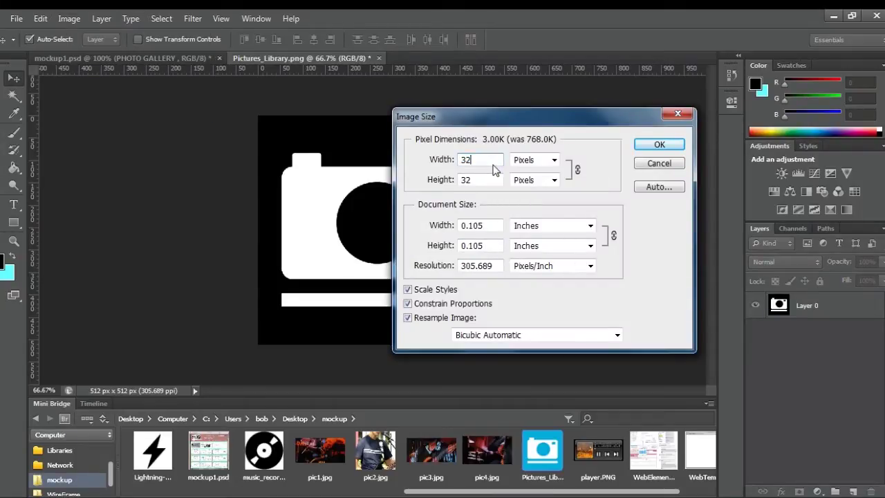
left_click(657, 149)
Place the camera icon in the photo's lower-left corner and close the source unsaved.
left_click_drag(367, 233, 467, 260)
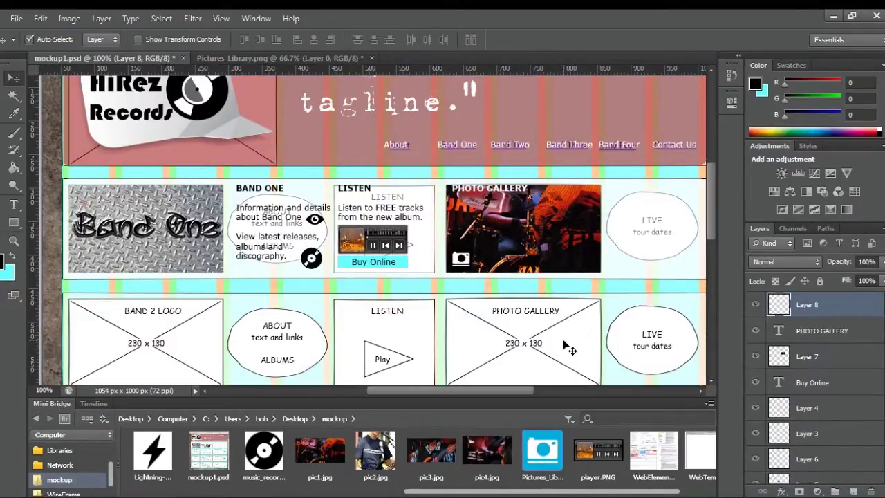
key("Left")
key("Left")
left_click(354, 59)
left_click(371, 58)
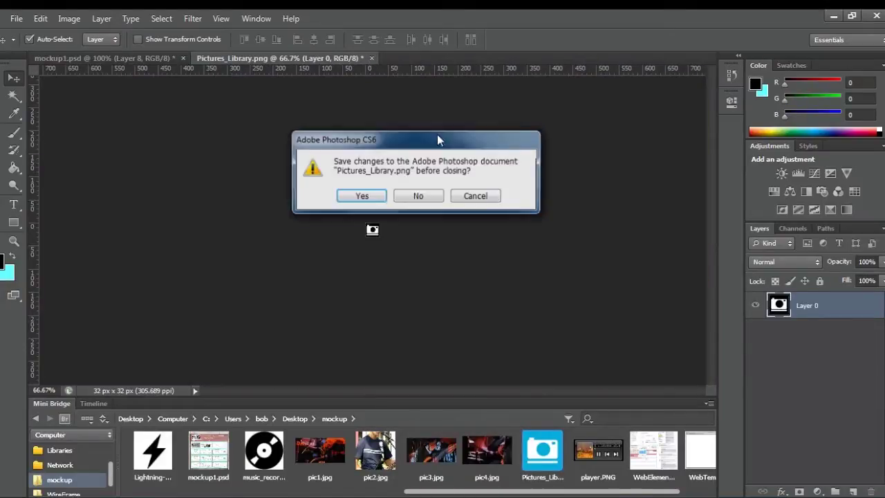
left_click(417, 196)
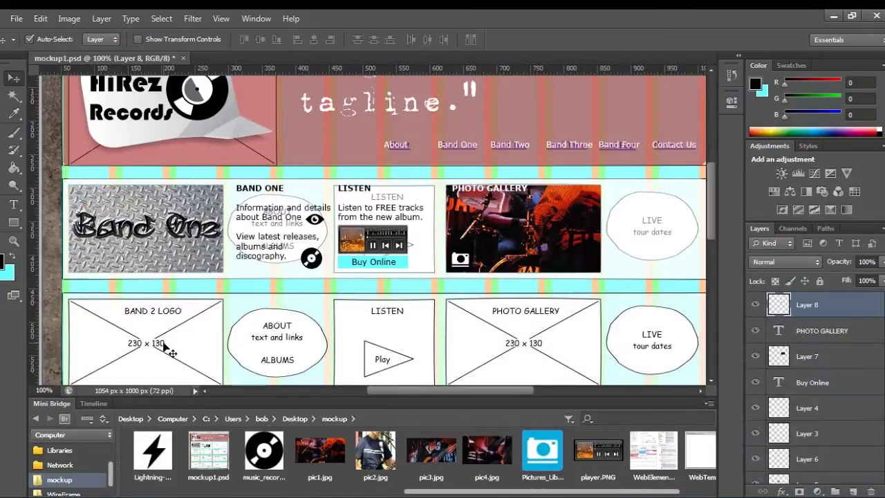
Hide the wireframe overlay layer to reveal the textured background.
key("ctrl+minus")
scroll(835, 420, "down", 3)
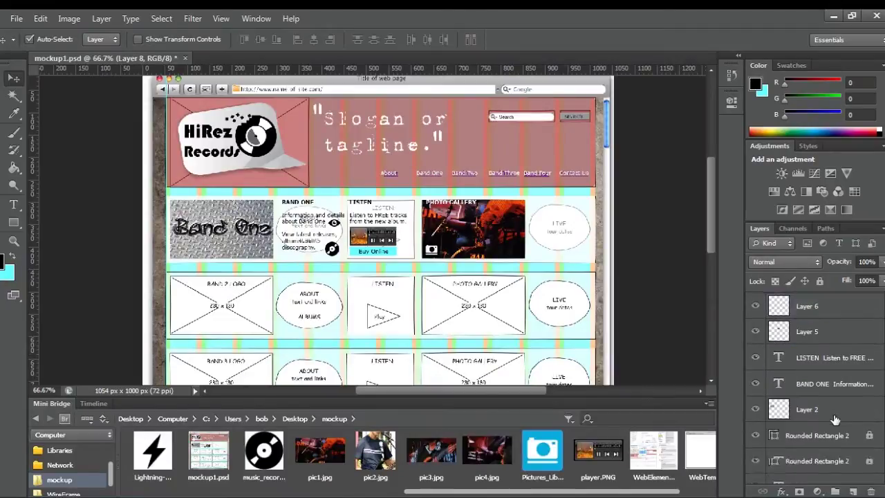
scroll(835, 420, "down", 10)
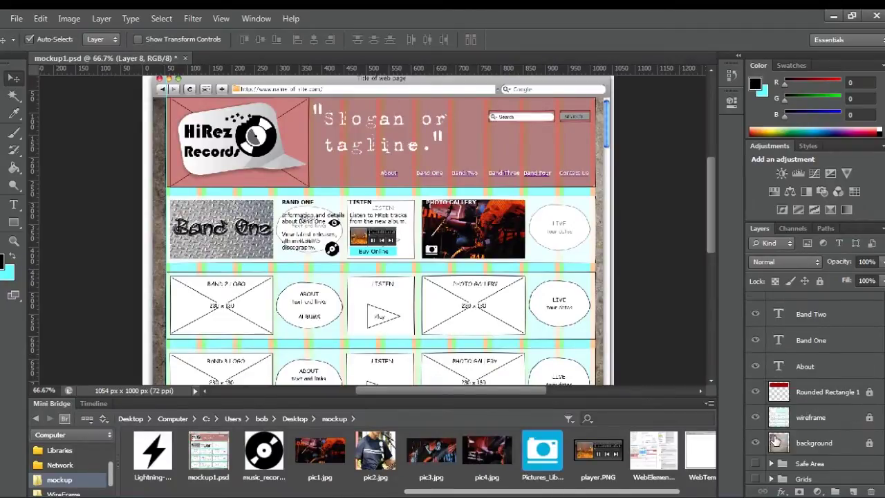
left_click(754, 418)
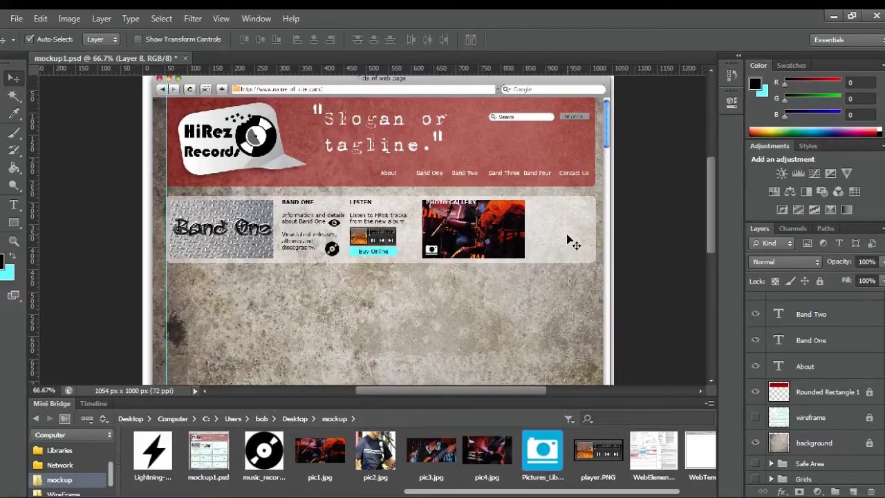
Nudge the PHOTO GALLERY heading down slightly at 200% zoom.
key("ctrl+plus")
key("ctrl+plus")
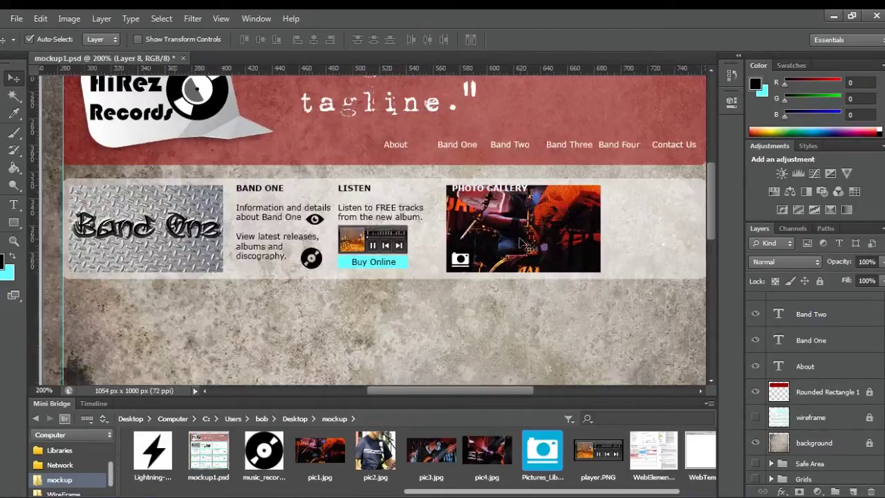
left_click(548, 153)
left_click_drag(549, 153, 549, 156)
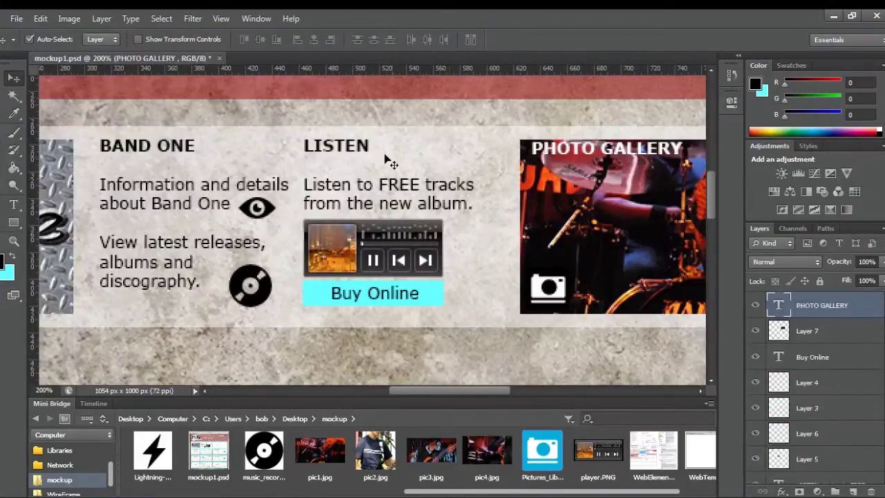
Duplicate the LISTEN text layer from its right-click menu.
left_click(366, 158)
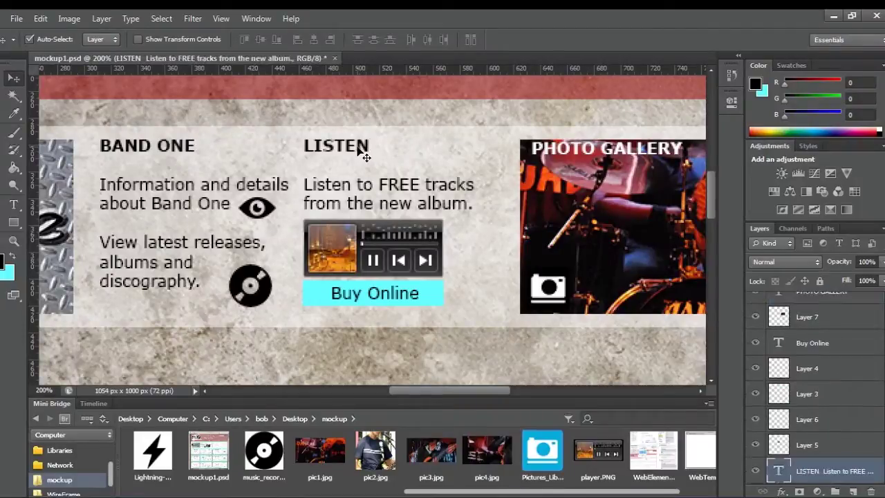
right_click(838, 477)
left_click(781, 38)
Move the LISTEN copy right into the LIVE box beside the photo gallery.
left_click(548, 162)
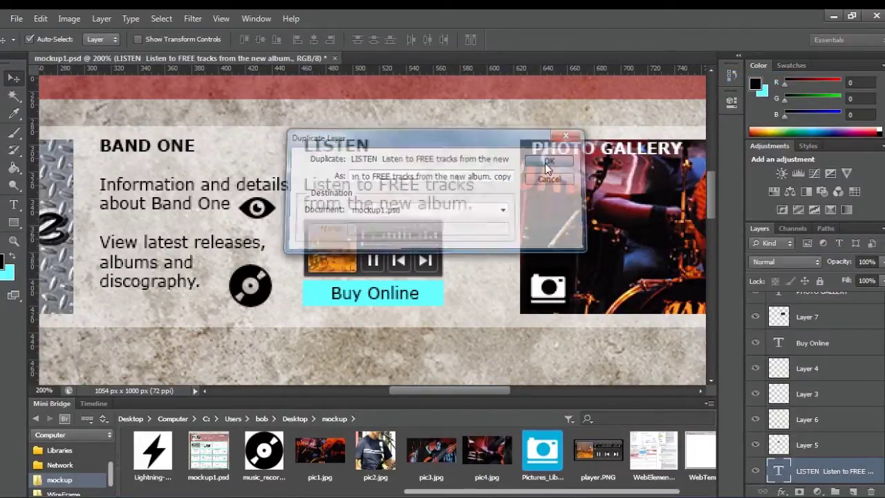
key("ctrl+minus")
key("Right")
key("Right")
key("Right")
key("Right")
key("Right")
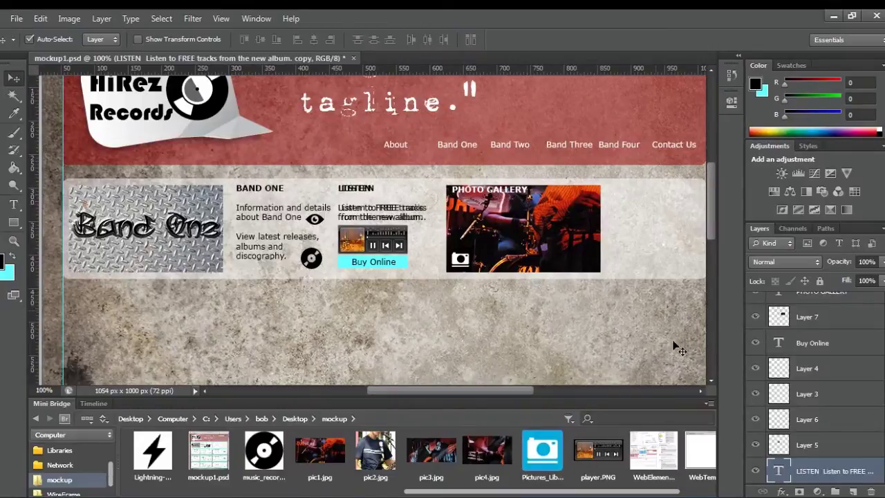
key("shift+Right")
key("shift+Right")
key("shift+Right")
key("shift+Right")
key("shift+Right")
key("shift+Right")
key("shift+Right")
key("shift+Right")
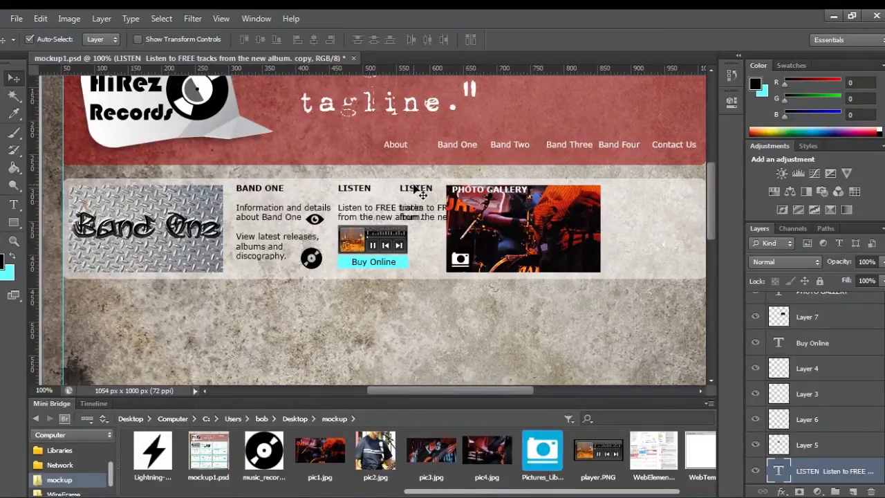
key("shift+Right")
key("shift+Right")
key("shift+Right")
key("shift+Right")
key("shift+Right")
key("shift+Right")
key("shift+Right")
key("shift+Right")
key("shift+Right")
key("shift+Right")
key("shift+Right")
key("shift+Right")
key("shift+Right")
key("shift+Right")
key("shift+Right")
key("shift+Right")
key("shift+Right")
key("shift+Right")
key("shift+Right")
key("shift+Right")
scroll(852, 450, "down", 4)
scroll(852, 450, "down", 2)
left_click(829, 477)
left_click(755, 374)
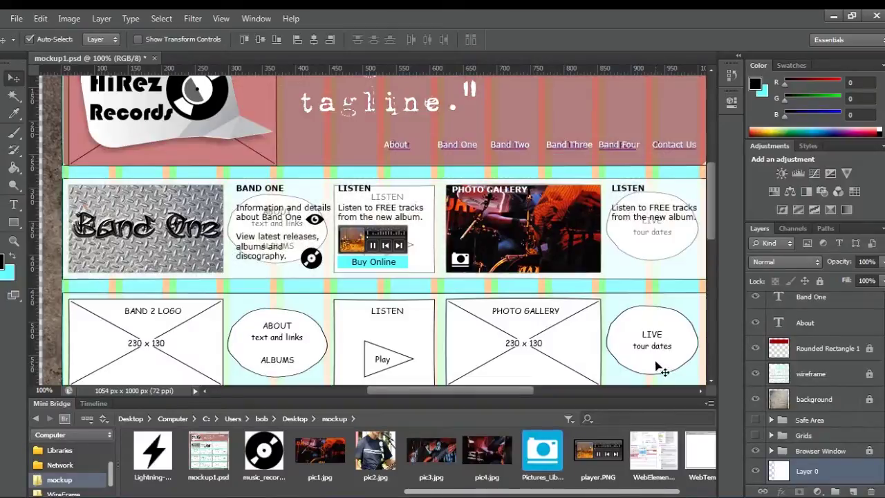
left_click(626, 190)
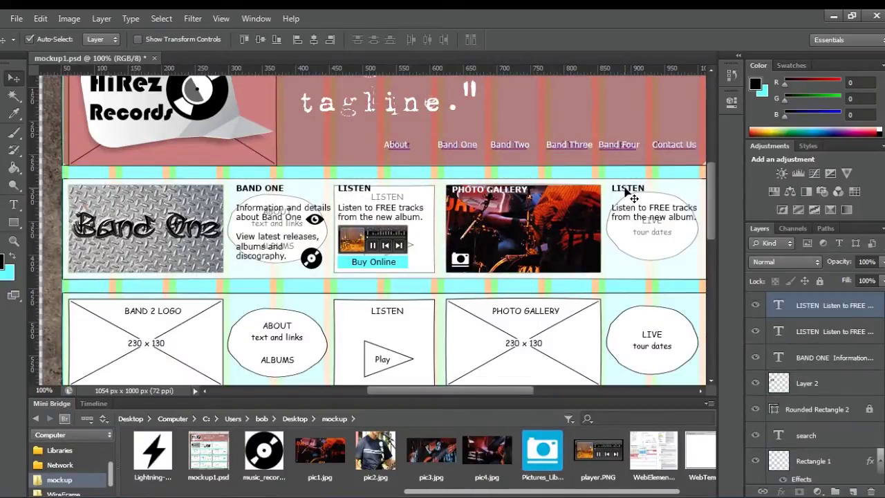
key("Left")
key("Left")
key("Left")
key("Left")
key("Left")
key("Left")
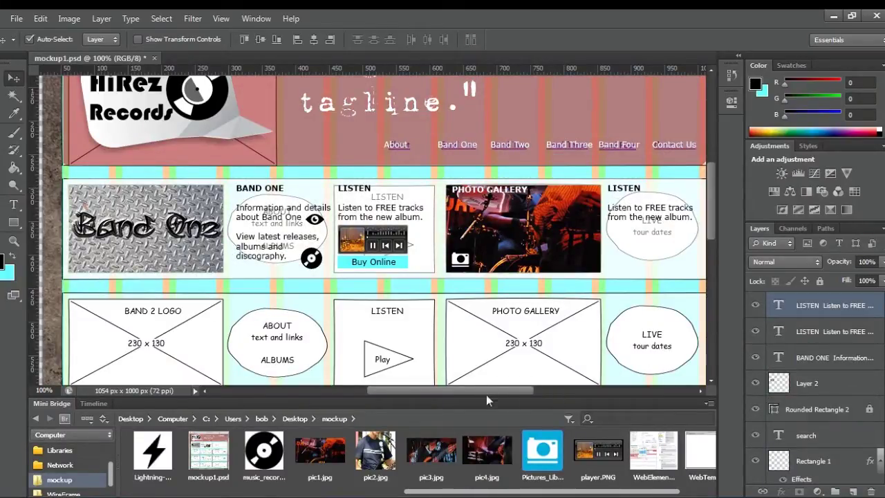
left_click_drag(486, 395, 505, 388)
Replace the copied text with 'LIVE! Tour dates Schedule' and commit it.
key("t")
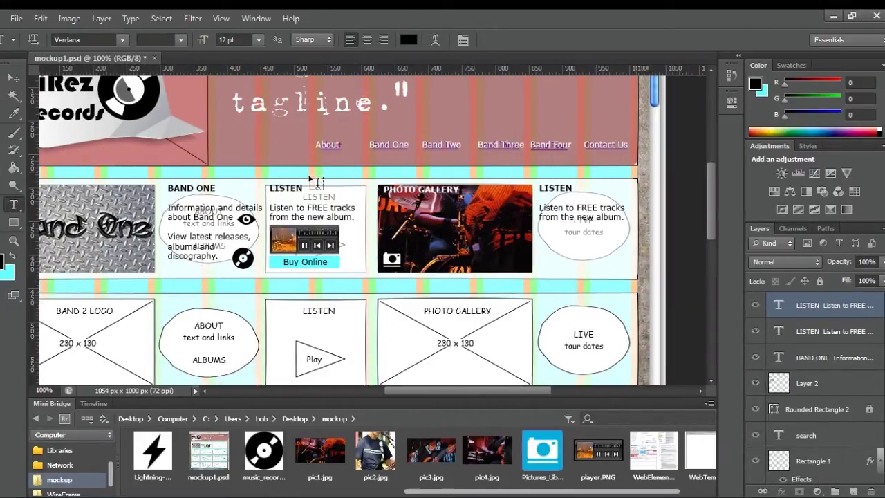
left_click(548, 188)
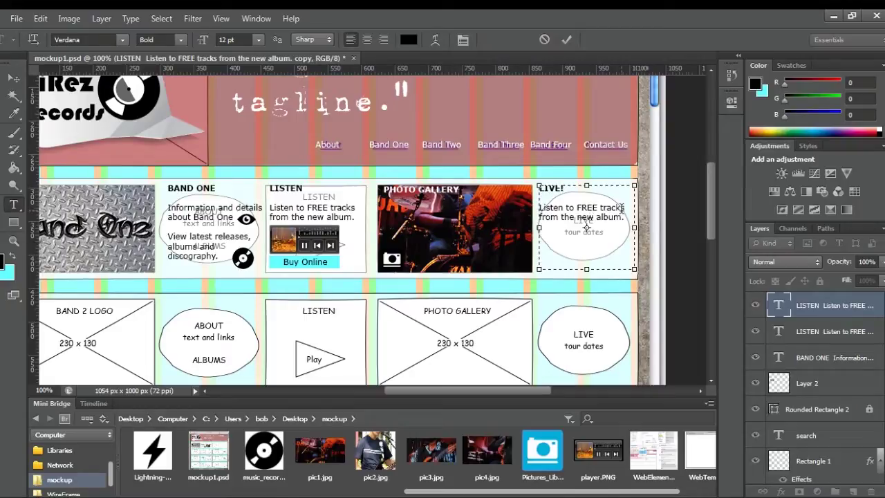
left_click_drag(629, 220, 526, 208)
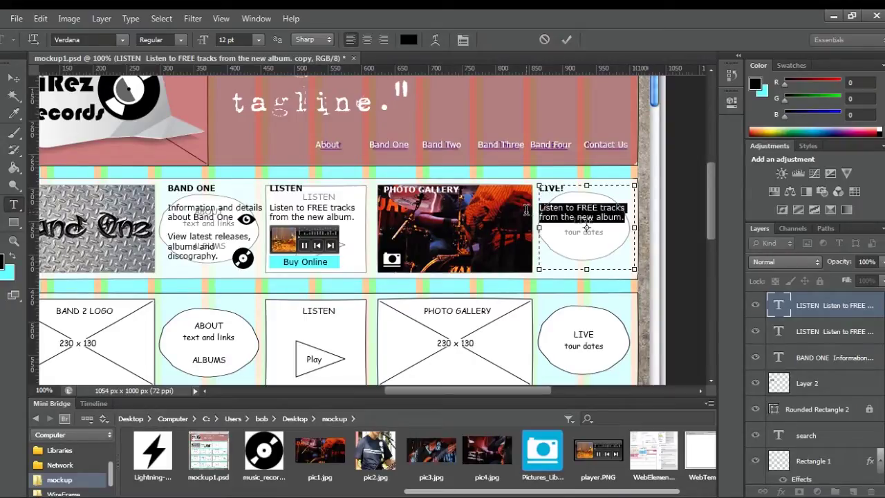
key("BackSpace")
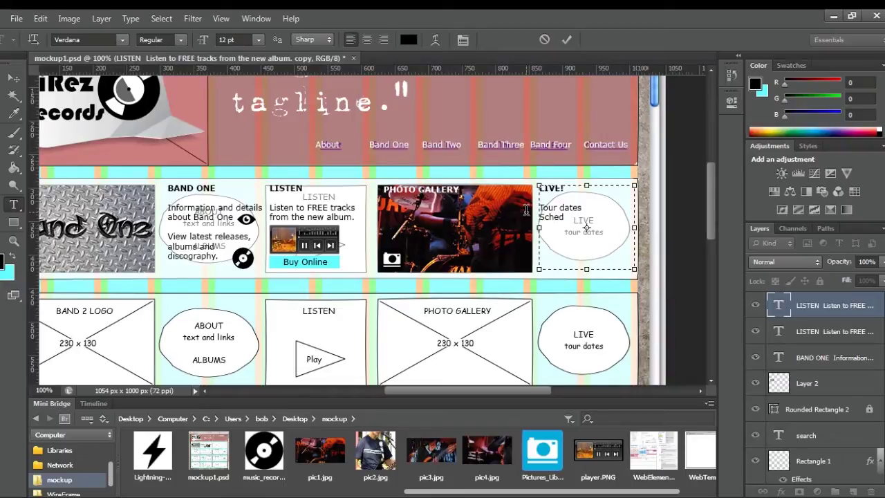
left_click(564, 39)
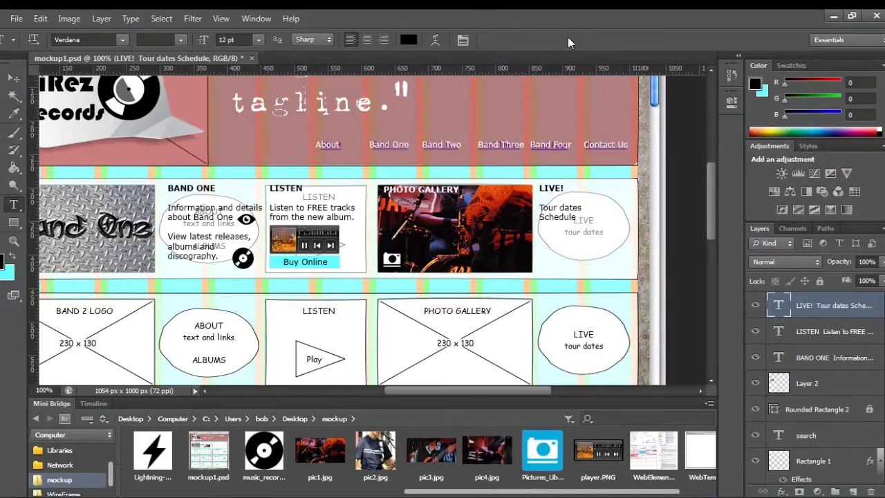
Open Lightning-WinAmp.png and resize it to 64 px.
double_click(150, 455)
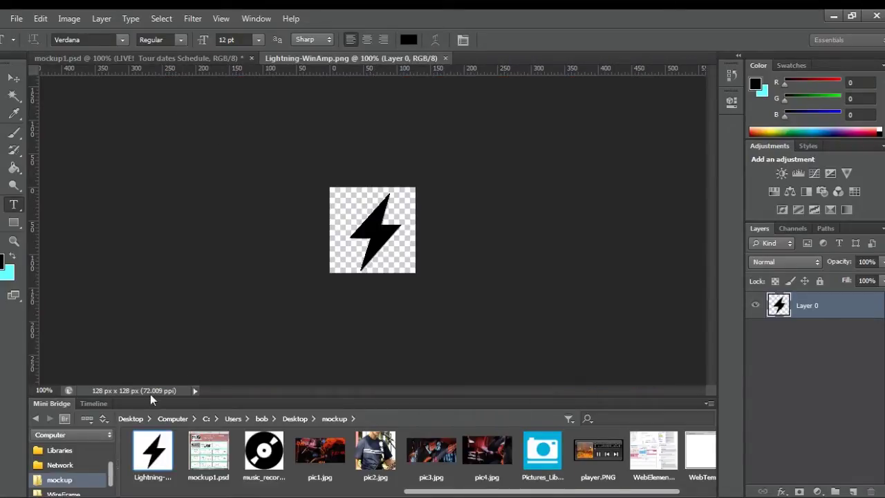
key("v")
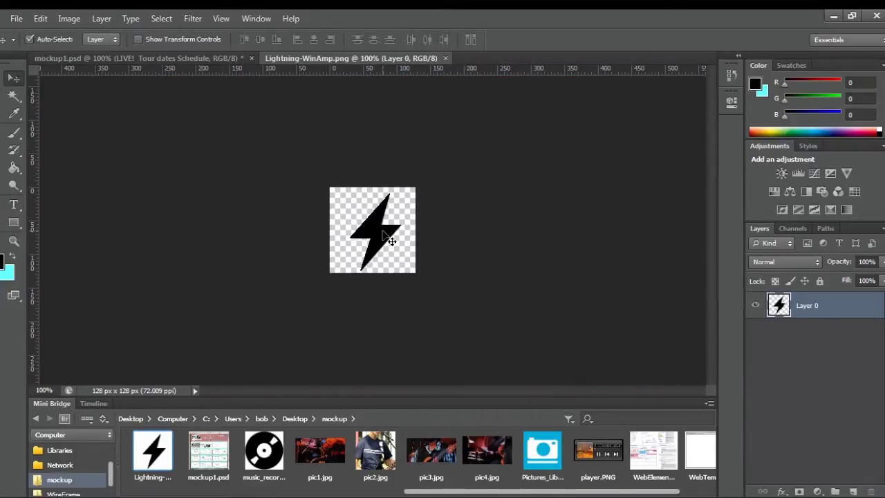
left_click_drag(387, 242, 397, 211)
left_click(69, 18)
left_click(93, 115)
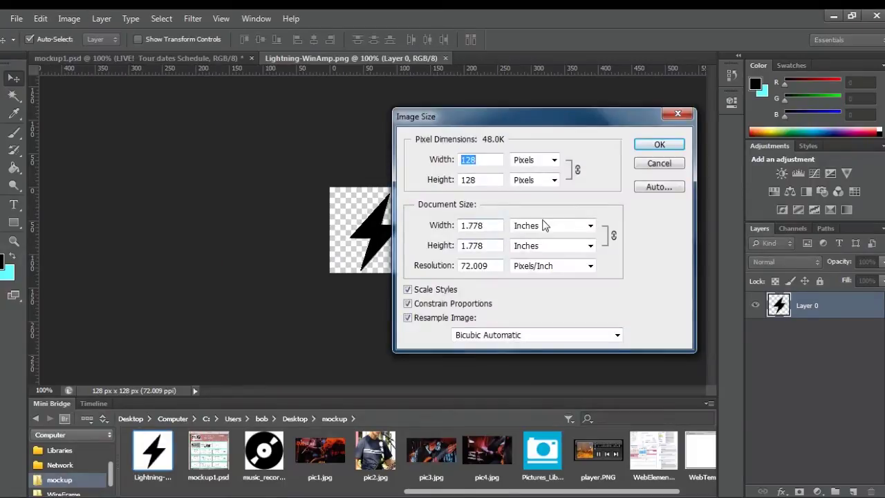
type("64")
key("Return")
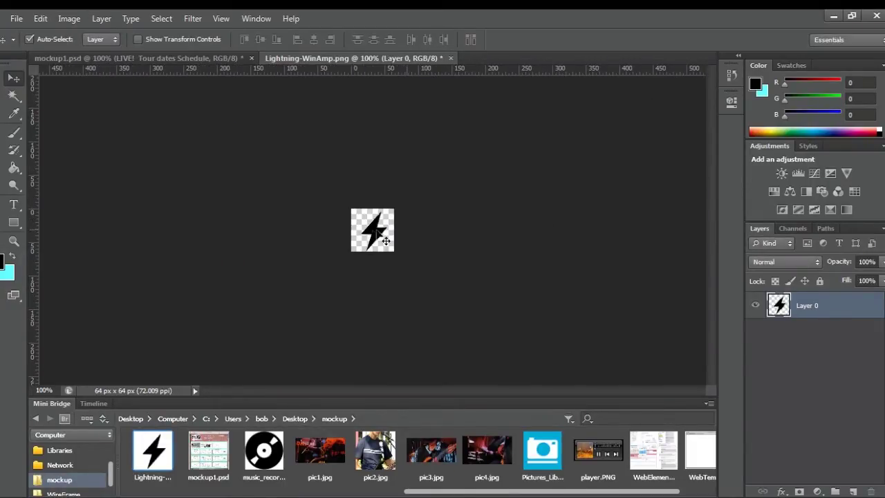
Drag the lightning icon into the LIVE box and close its file without saving.
left_click_drag(378, 235, 562, 251)
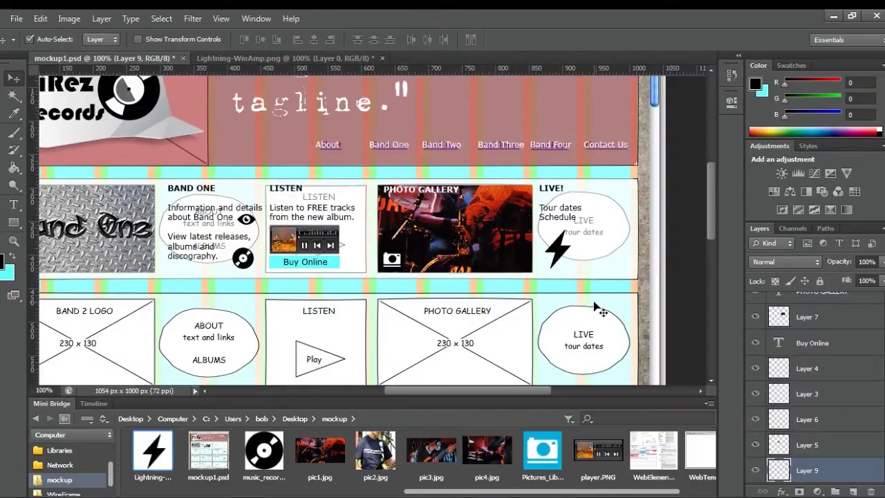
left_click(382, 58)
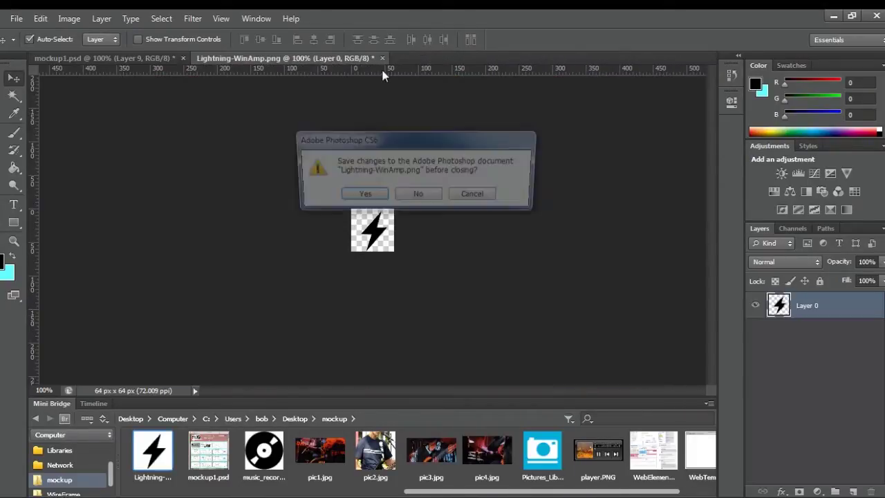
left_click(423, 195)
Place the 01-32.png Facebook icon at the right of the LIVE box and close its file.
scroll(440, 493, "left", 5)
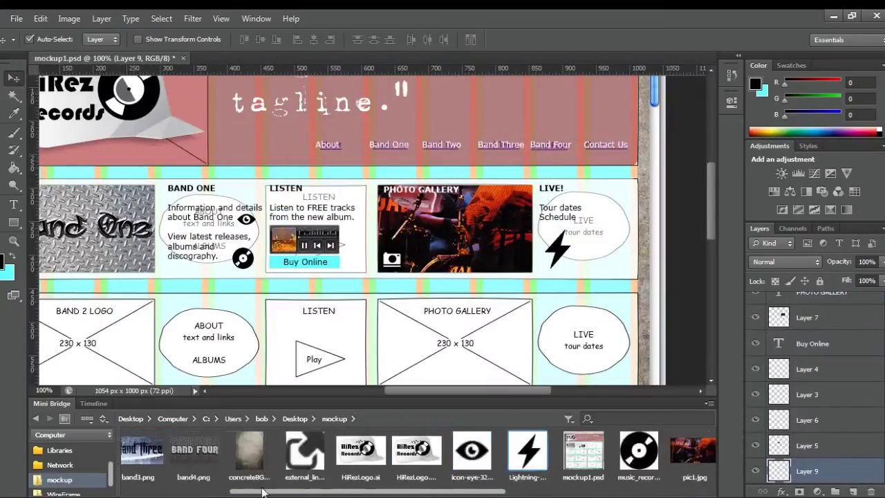
scroll(442, 491, "left", 5)
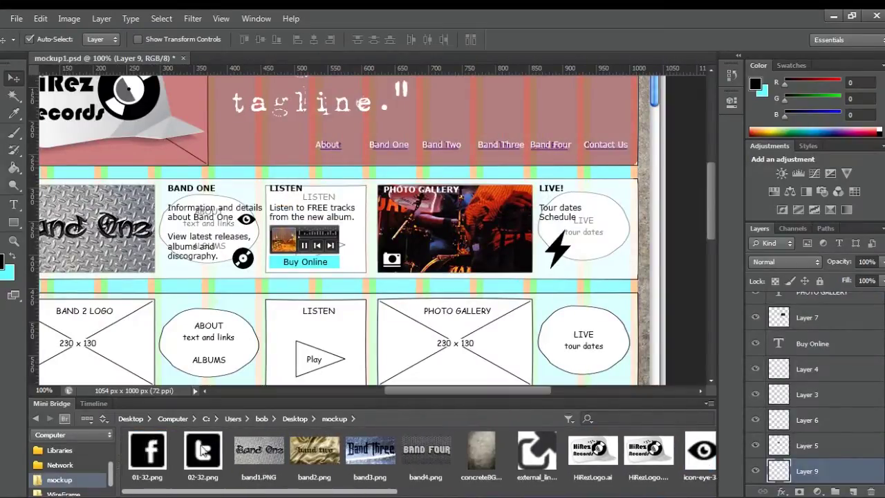
double_click(157, 465)
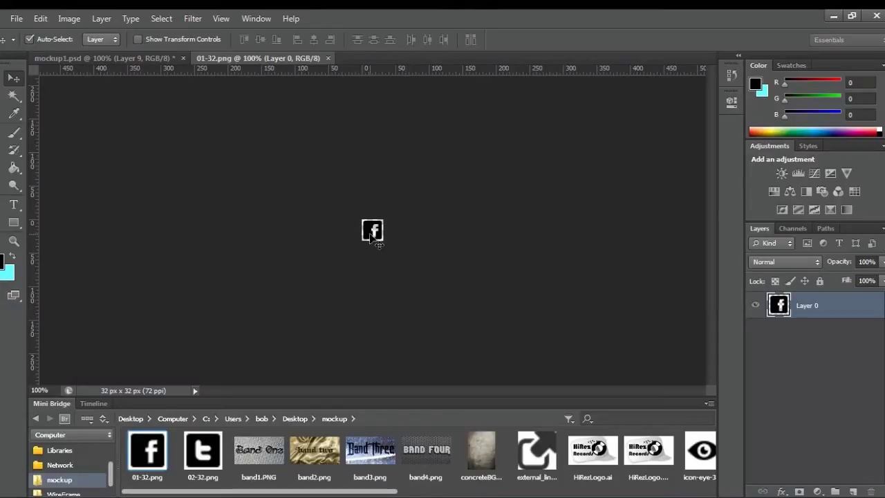
left_click_drag(169, 62, 617, 238)
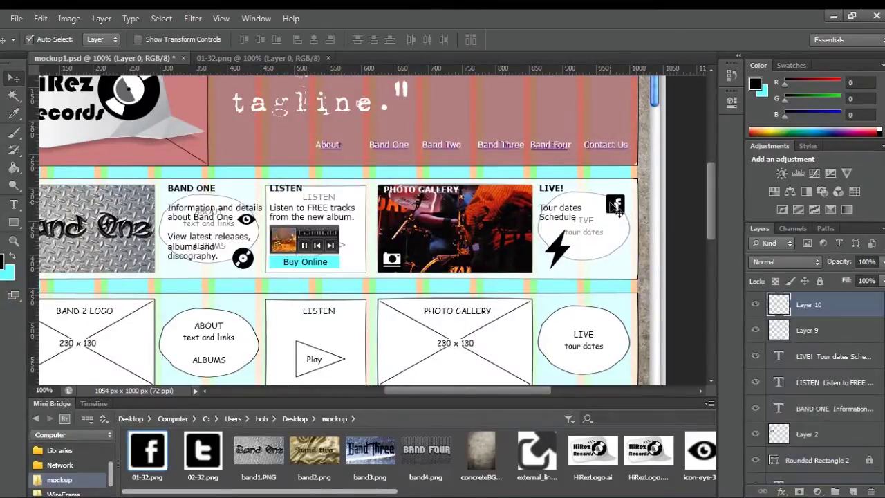
key("Down")
key("Down")
key("Down")
key("Down")
key("Down")
key("Down")
key("Down")
key("Down")
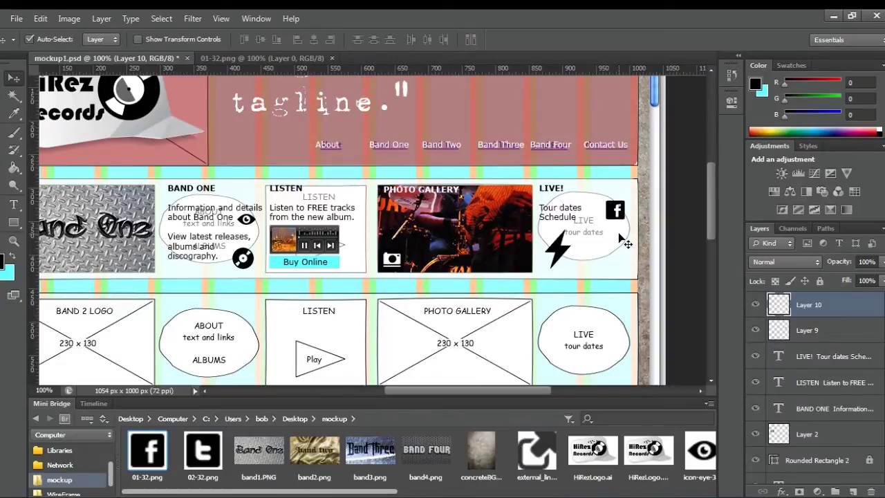
key("Right")
key("Right")
key("Right")
key("Up")
key("Up")
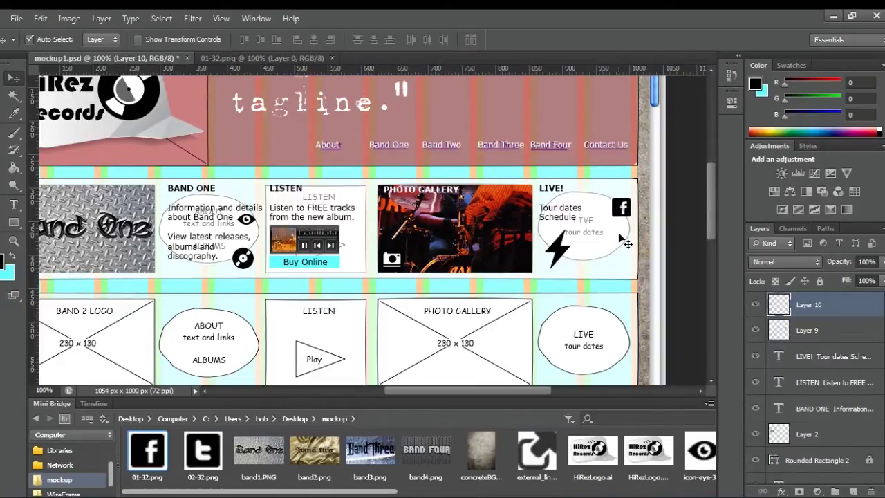
left_click(323, 59)
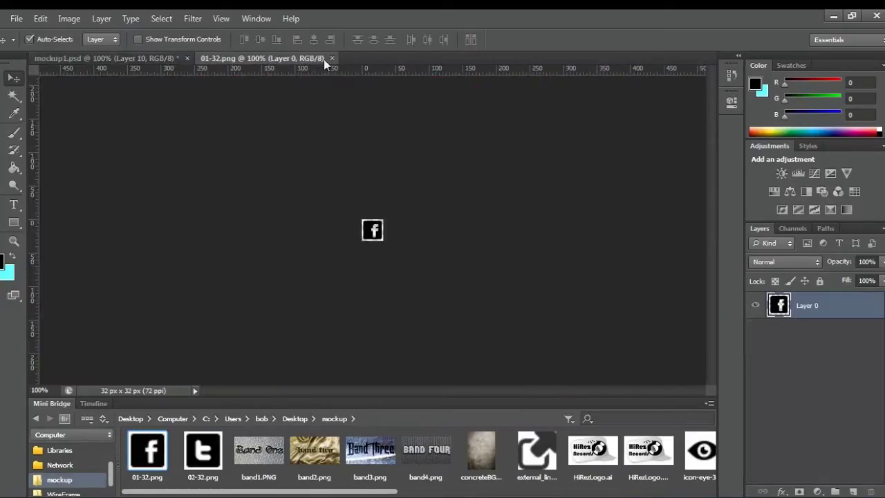
left_click(332, 58)
Add the 02-32.png Twitter and external_link.png icons below it in the LIVE box.
double_click(202, 451)
left_click_drag(375, 238, 626, 240)
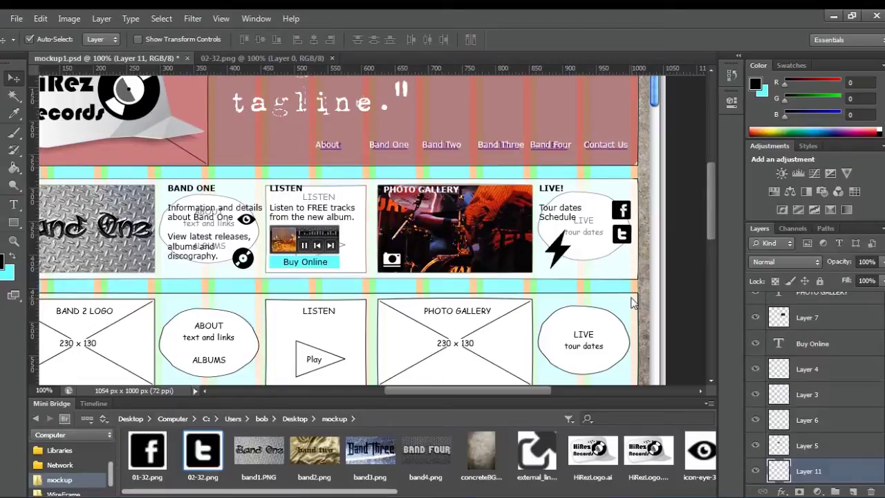
left_click(332, 59)
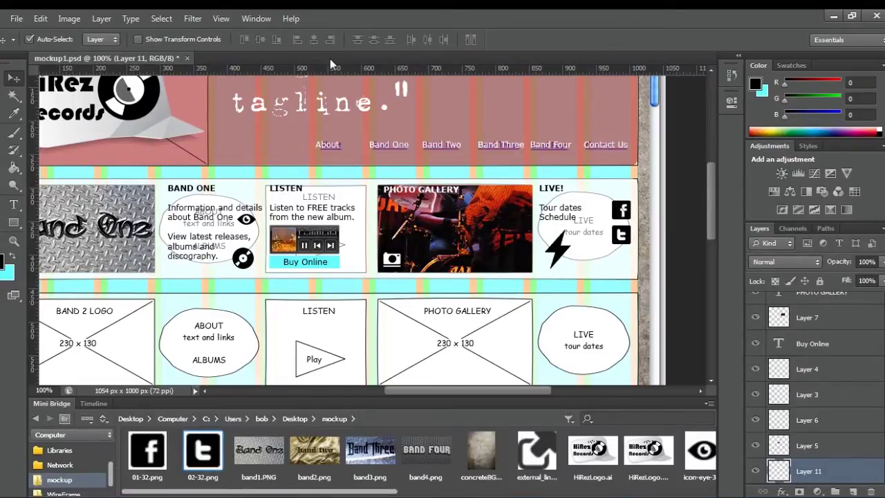
left_click_drag(339, 494, 305, 495)
double_click(536, 451)
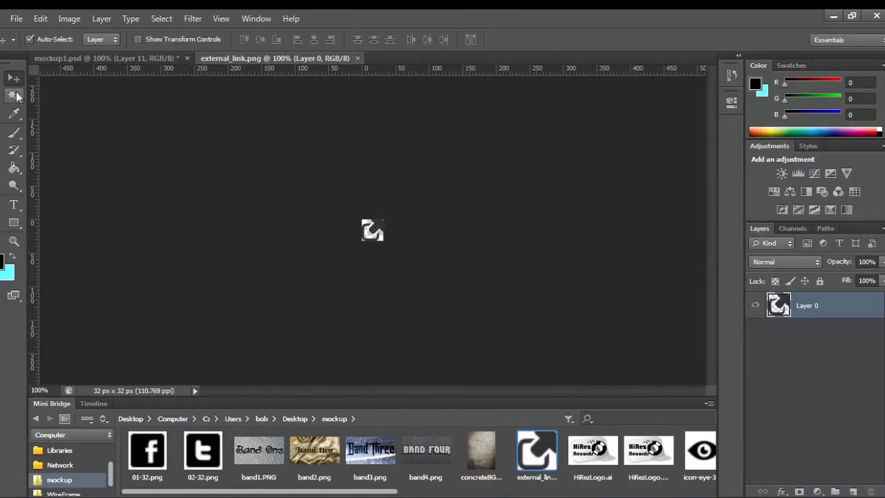
left_click_drag(372, 233, 617, 264)
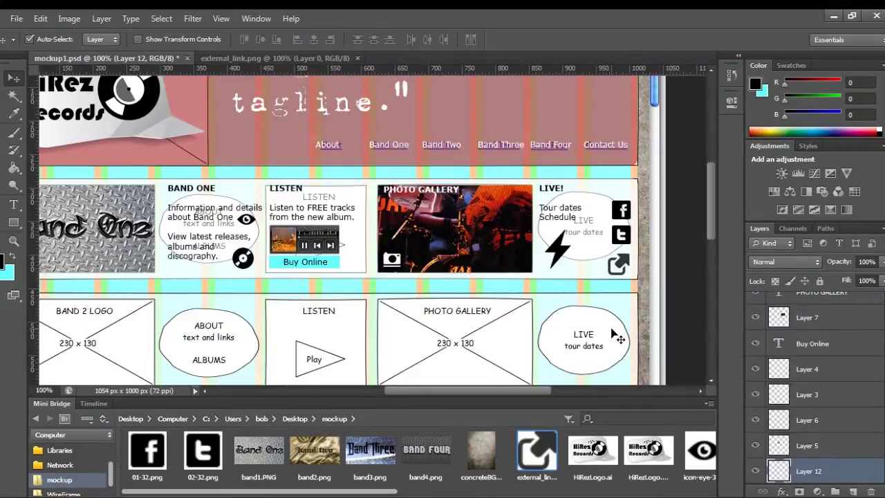
key("Right")
key("Right")
key("Up")
key("Up")
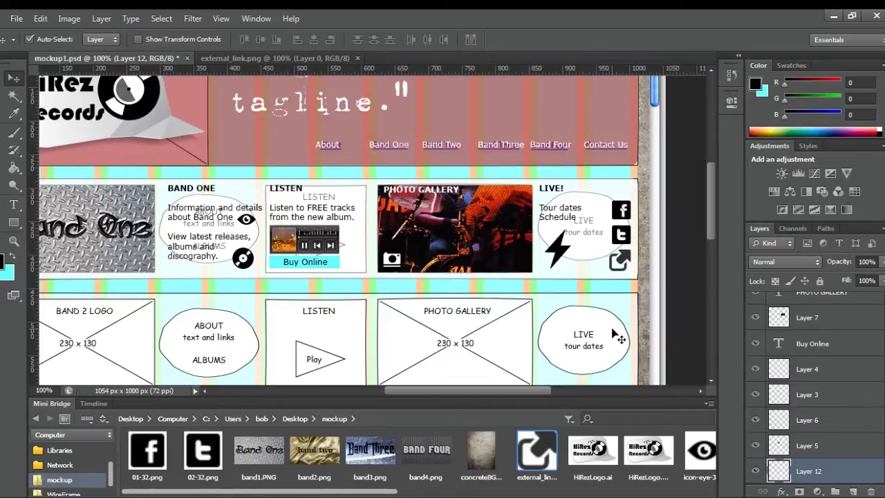
key("ctrl+minus")
Hide the wireframe overlay and save the mockup.
left_click_drag(881, 421, 882, 471)
left_click(756, 376)
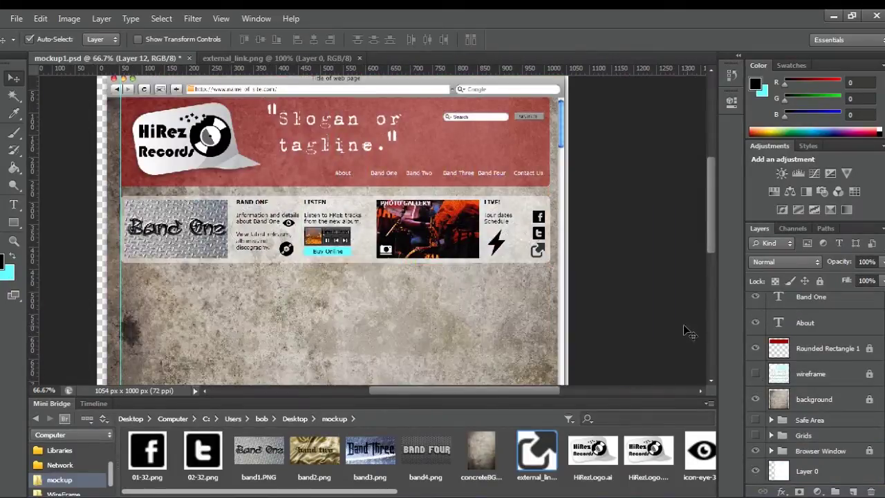
left_click(16, 18)
left_click(27, 167)
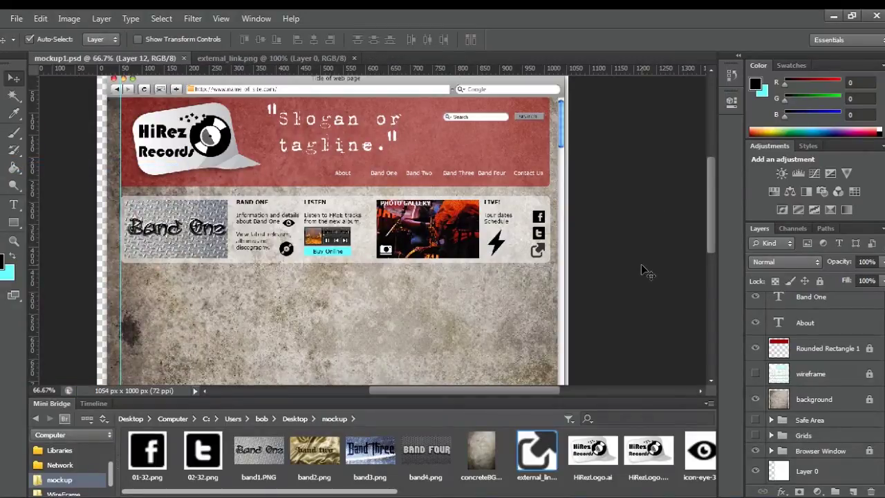
Recolour the 'Slogan or tagline' text black.
left_click(13, 204)
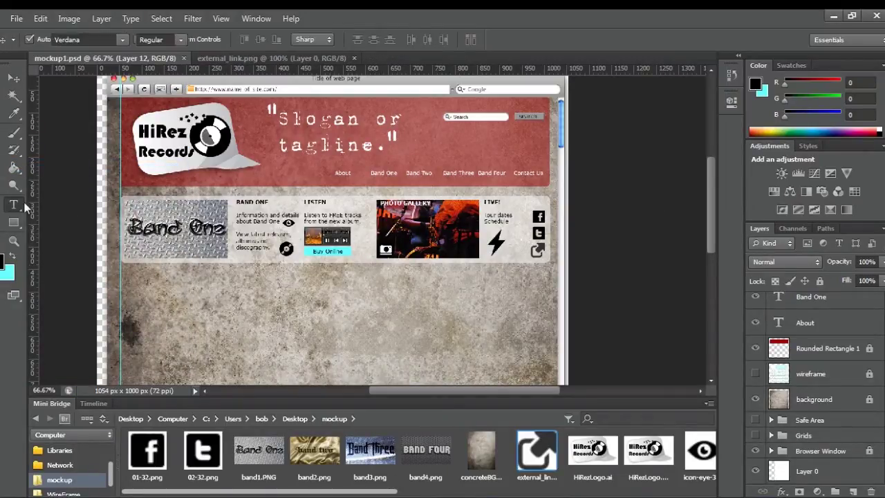
left_click(343, 146)
key("ctrl+a")
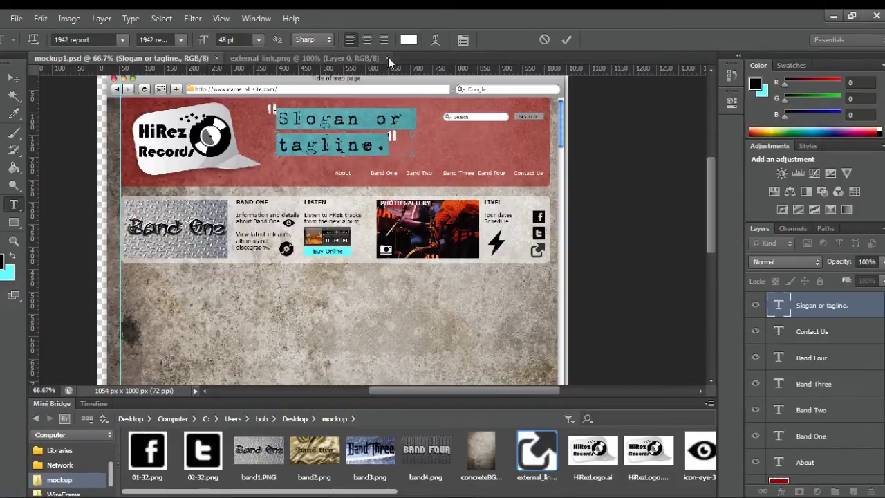
left_click(408, 40)
left_click(476, 397)
left_click(723, 228)
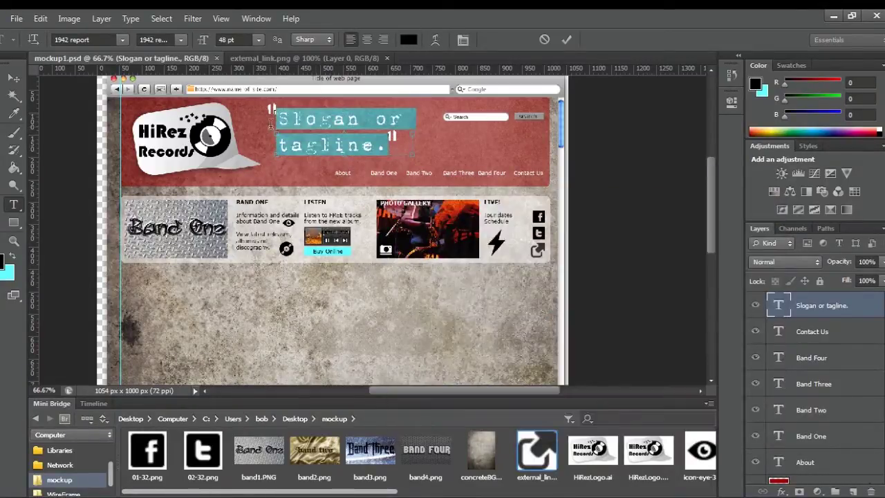
left_click(272, 110)
left_click(565, 41)
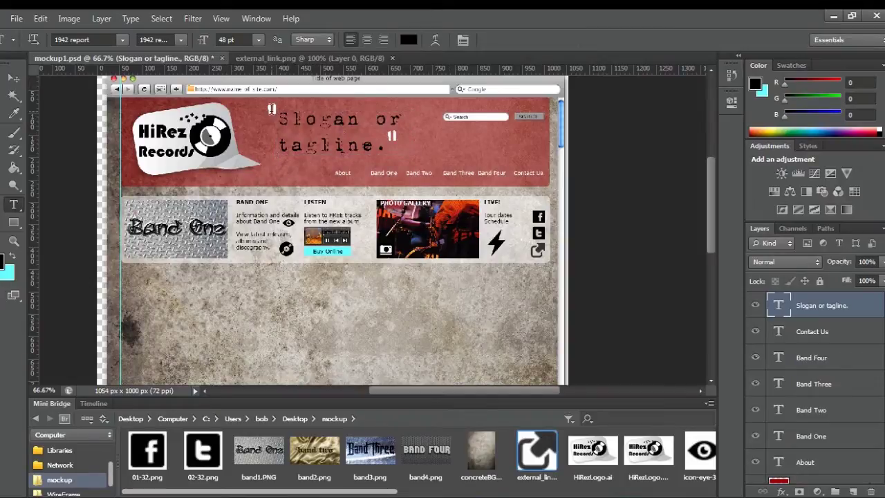
Add a black 60 pt opening quotation mark text layer before the tagline.
left_click(271, 111)
left_click(408, 39)
left_click(535, 395)
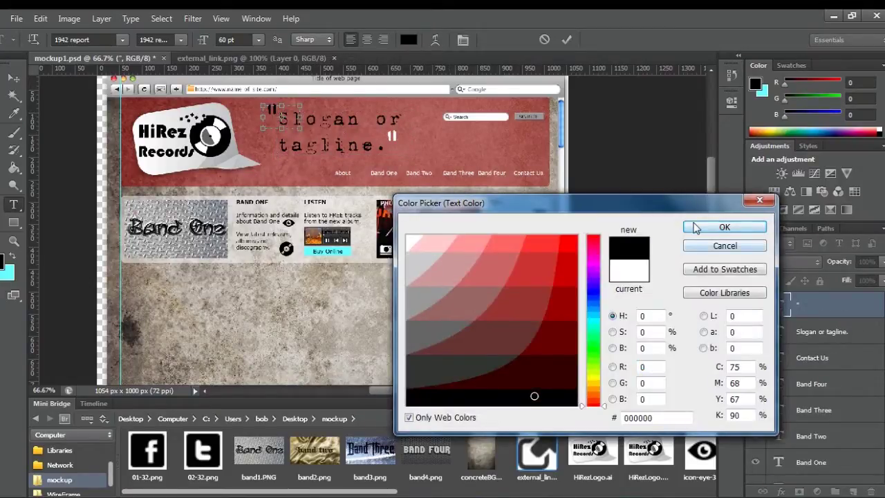
key("Return")
left_click(565, 40)
Add a matching black closing quotation mark text layer after the tagline.
left_click(392, 136)
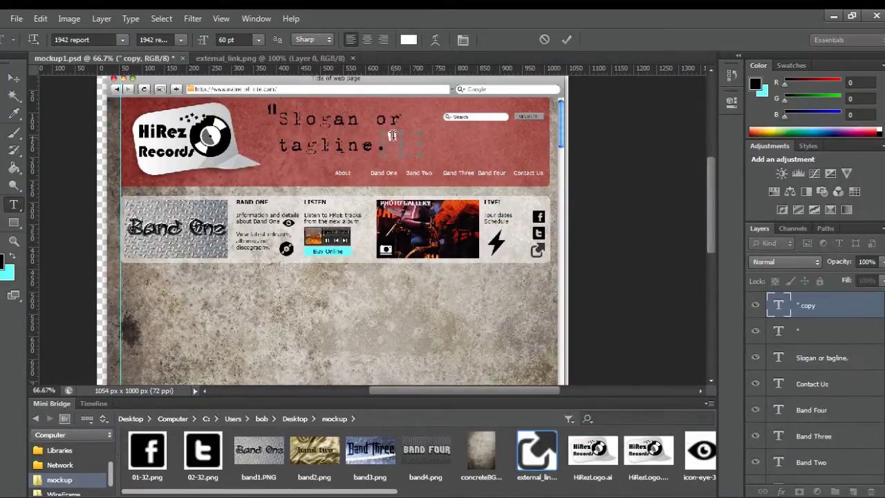
left_click(409, 40)
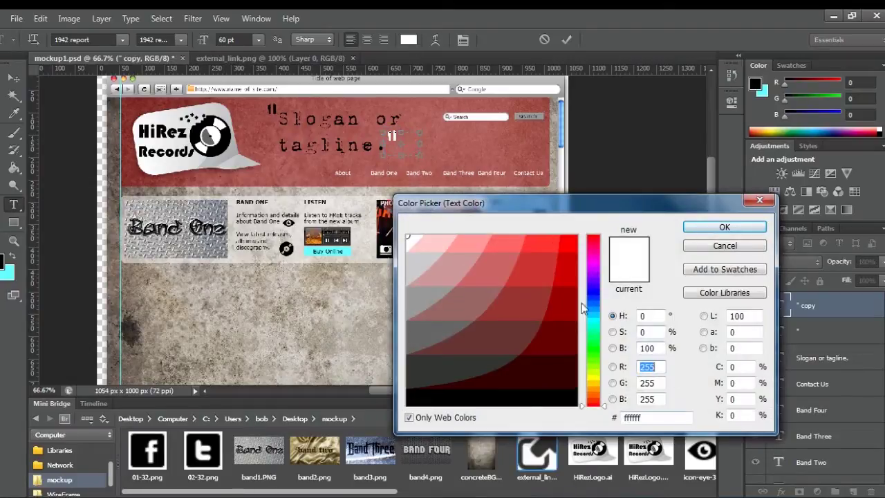
left_click(531, 398)
key("Return")
left_click(565, 39)
left_click(16, 19)
key("Escape")
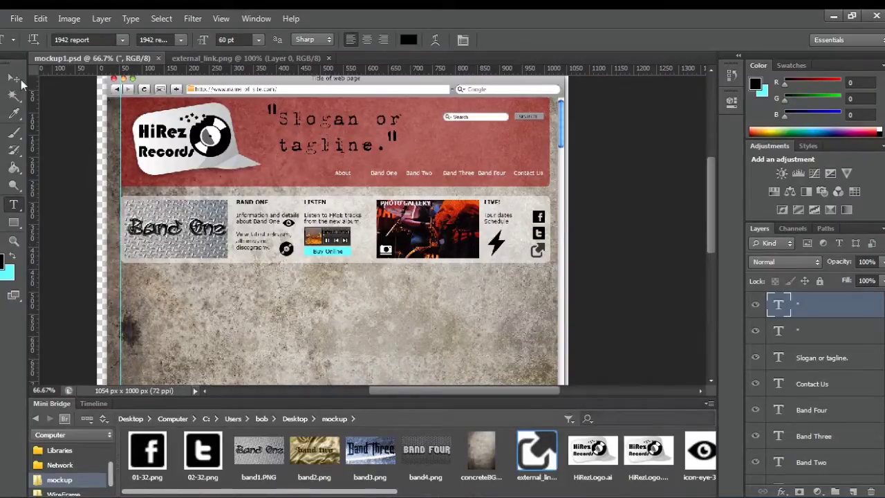
Create Group 1 and move Layer 8 into it.
key("v")
scroll(883, 296, "down", 5)
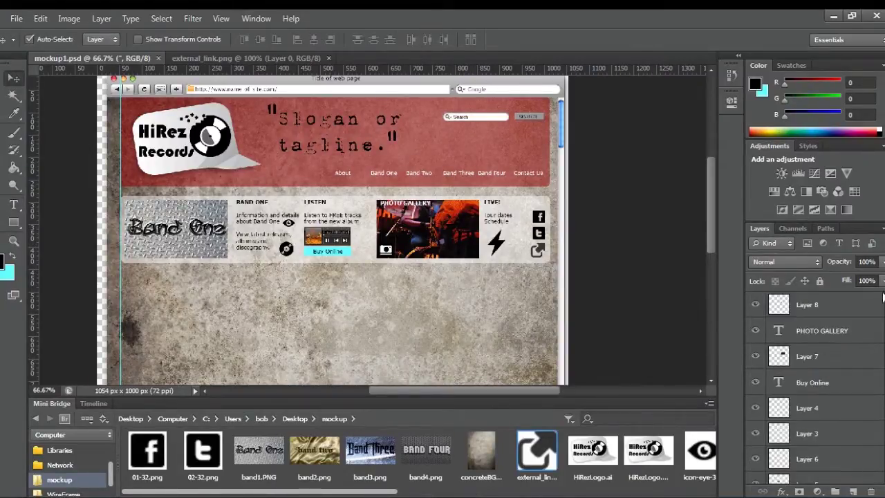
left_click(755, 307)
left_click(754, 307)
left_click(755, 330)
left_click(756, 330)
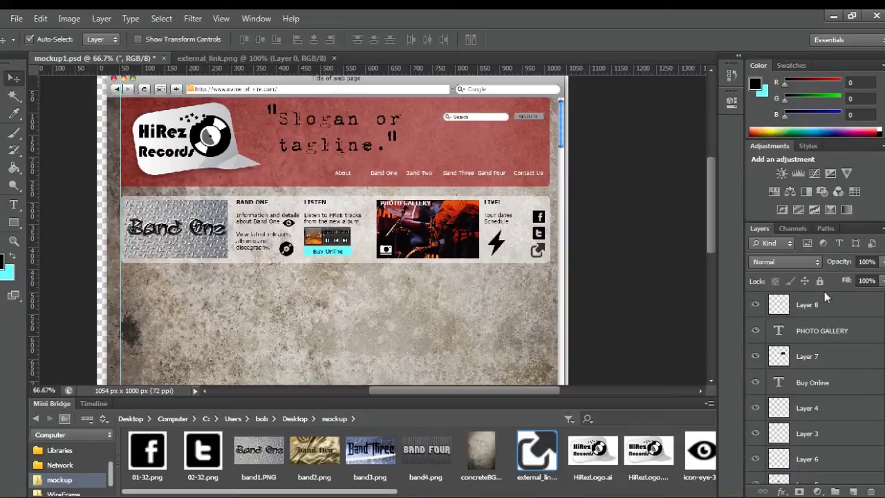
left_click(829, 304)
left_click(835, 491)
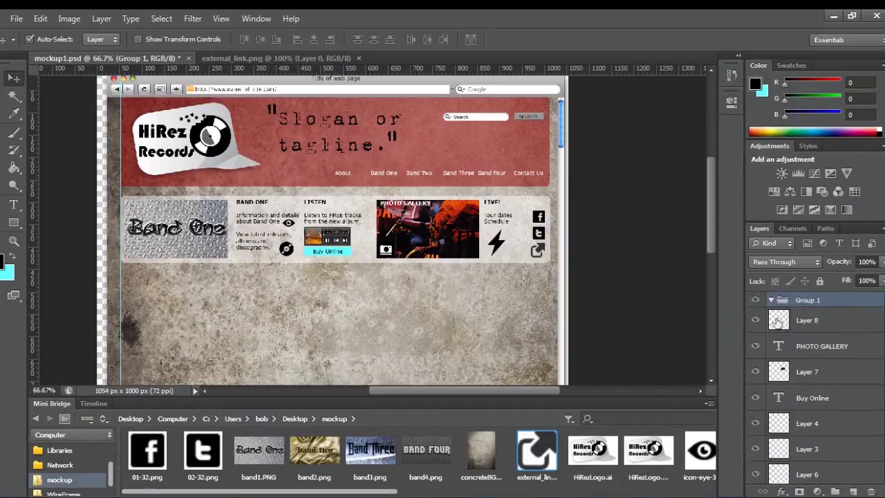
left_click_drag(777, 325, 802, 303)
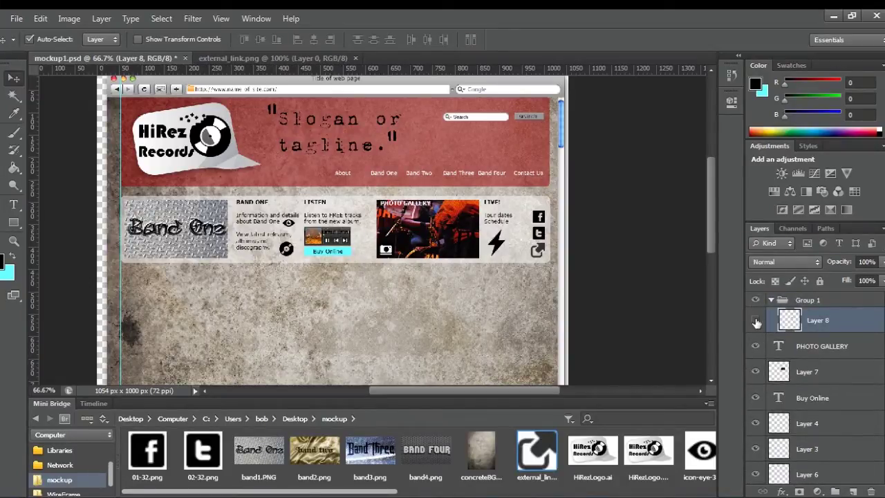
Move the PHOTO GALLERY text into Group 1 above Layer 8.
left_click(756, 346)
left_click(756, 346)
left_click_drag(826, 349, 817, 317)
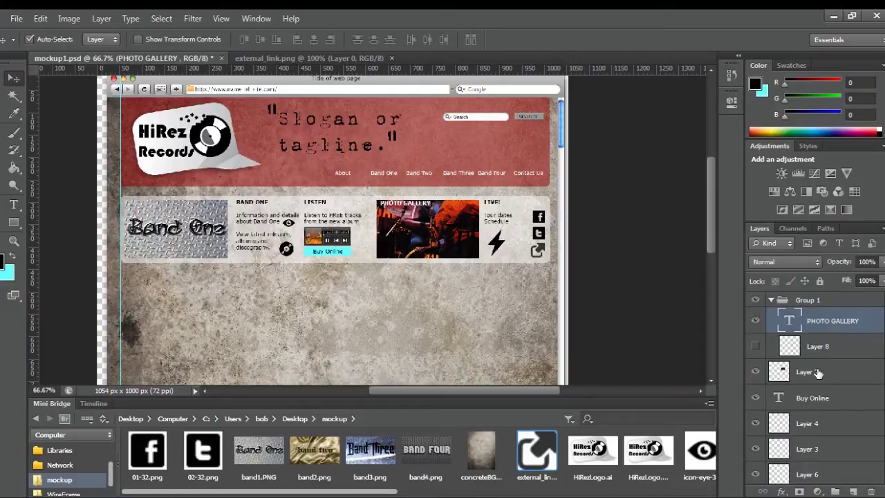
left_click(756, 372)
left_click(756, 372)
left_click(756, 398)
left_click(756, 397)
left_click(756, 372)
left_click(755, 372)
left_click(756, 346)
Move Layers 6 and 7 into Group 1 beneath the PHOTO GALLERY text.
left_click(755, 372)
left_click(755, 372)
left_click(756, 398)
left_click(755, 423)
left_click(756, 423)
left_click(755, 423)
left_click(756, 424)
left_click(756, 449)
left_click(815, 475)
left_click(828, 372, "ctrl")
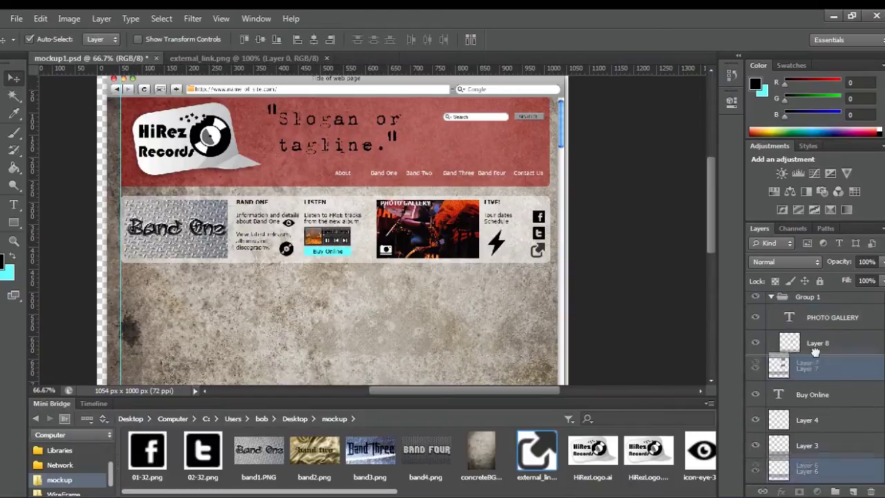
left_click_drag(827, 372, 818, 307)
scroll(846, 422, "down", 1)
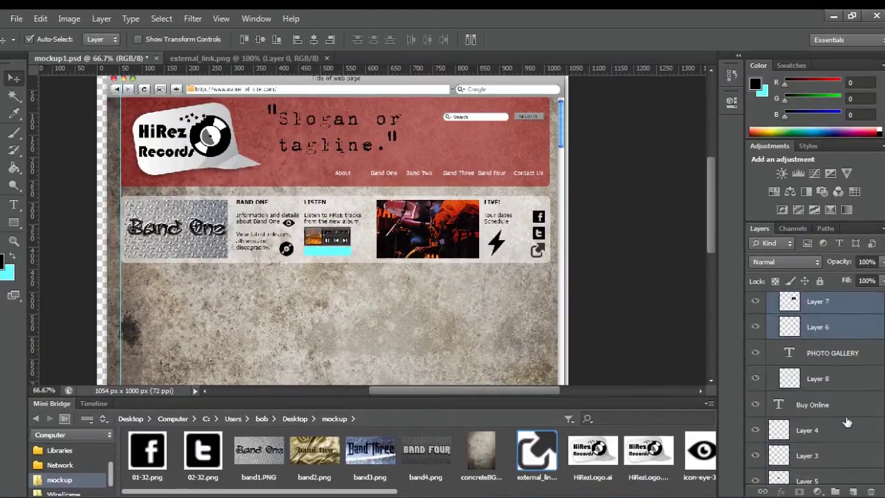
left_click_drag(828, 372, 827, 309)
Select the layers from Buy Online down to the Layer 10 Facebook icon.
scroll(835, 435, "down", 1)
scroll(833, 451, "down", 3)
left_click(789, 305)
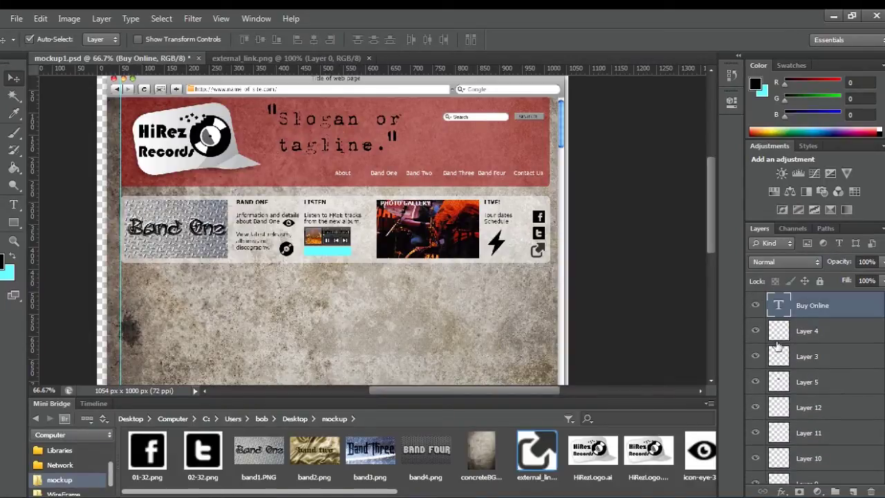
left_click(755, 331)
left_click(755, 433)
left_click(755, 433)
left_click(756, 459)
left_click(805, 458)
left_click(806, 330, "ctrl")
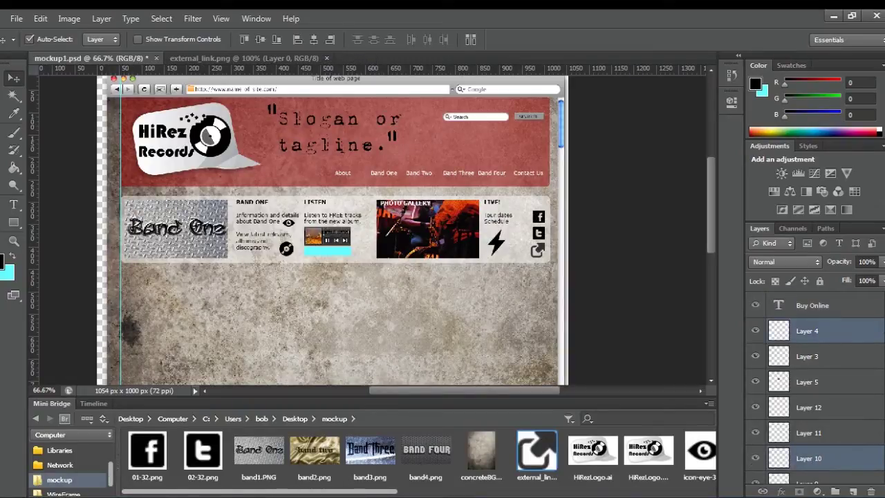
scroll(816, 387, "up", 2)
scroll(816, 388, "down", 2)
left_click(813, 313)
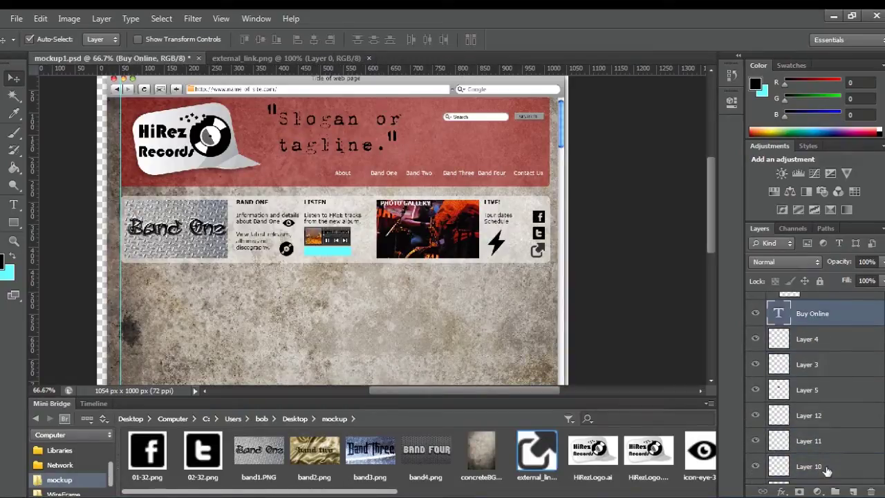
left_click(828, 470, "shift")
Place the BAND ONE text directly below the Layer 9 lightning icon.
scroll(829, 443, "up", 3)
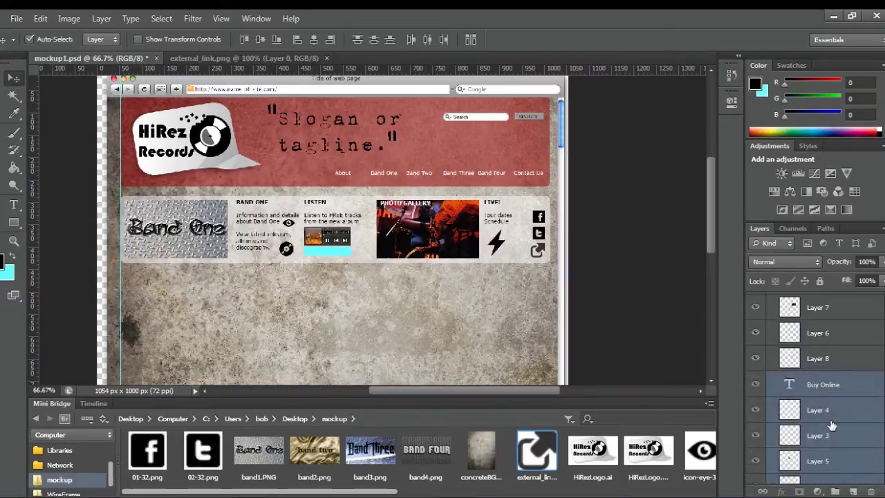
scroll(832, 425, "down", 3)
left_click(756, 377)
left_click(756, 377)
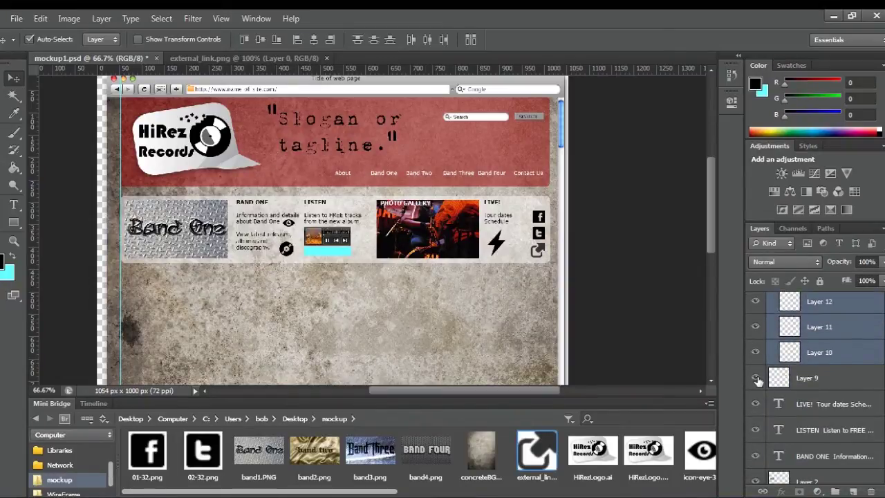
left_click(756, 404)
left_click(756, 404)
left_click(755, 430)
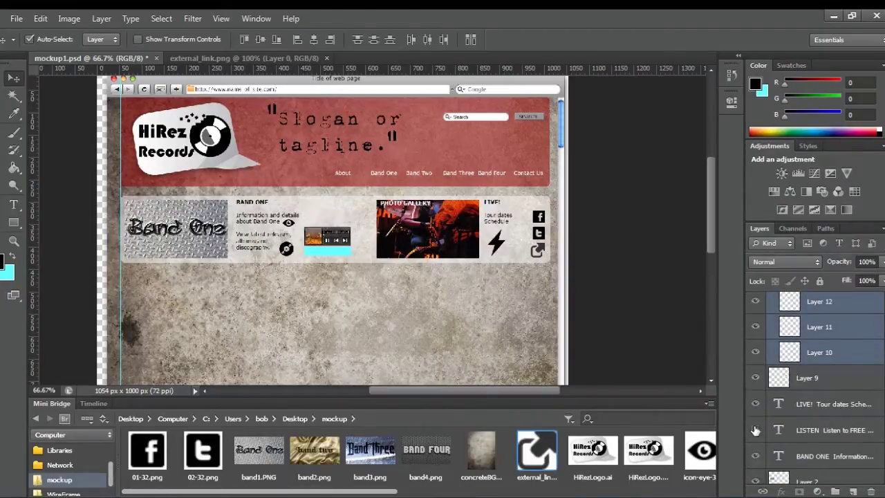
left_click(756, 429)
left_click(806, 385)
left_click(833, 457, "ctrl")
left_click_drag(833, 457, 833, 372)
Move LIVE and LISTEN beside BAND ONE, then group the selected Band One layers.
scroll(783, 446, "down", 2)
left_click(806, 371)
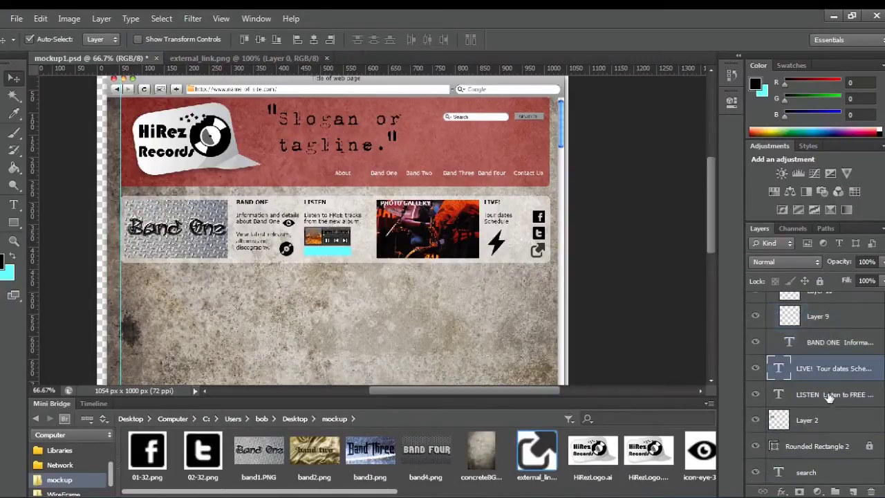
left_click(827, 398, "ctrl")
left_click_drag(779, 407, 801, 361)
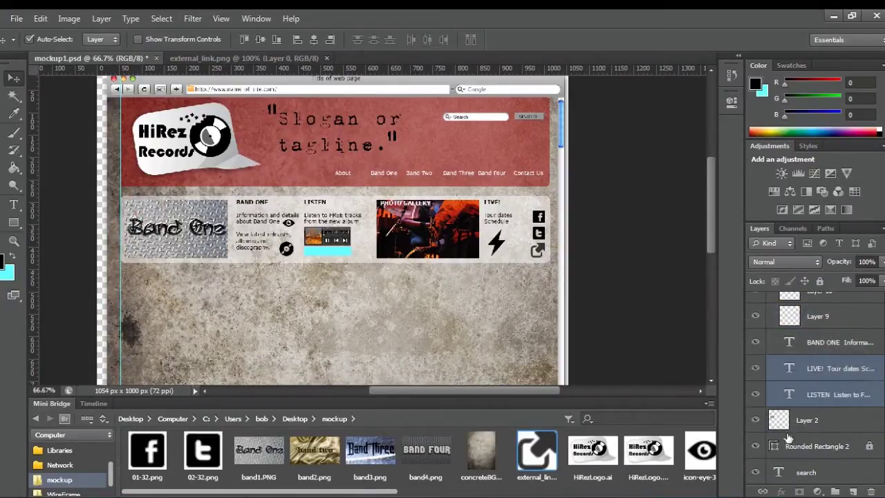
left_click(757, 421)
left_click(757, 422)
scroll(818, 426, "down", 5)
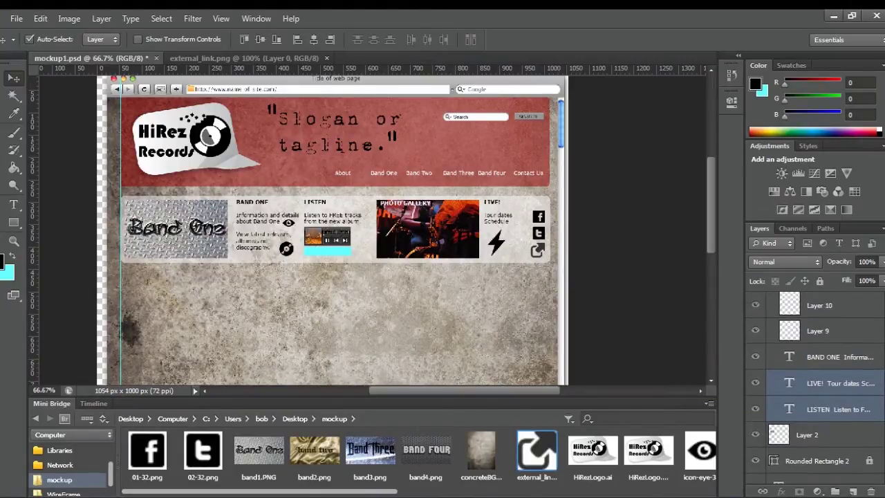
key("ctrl+g")
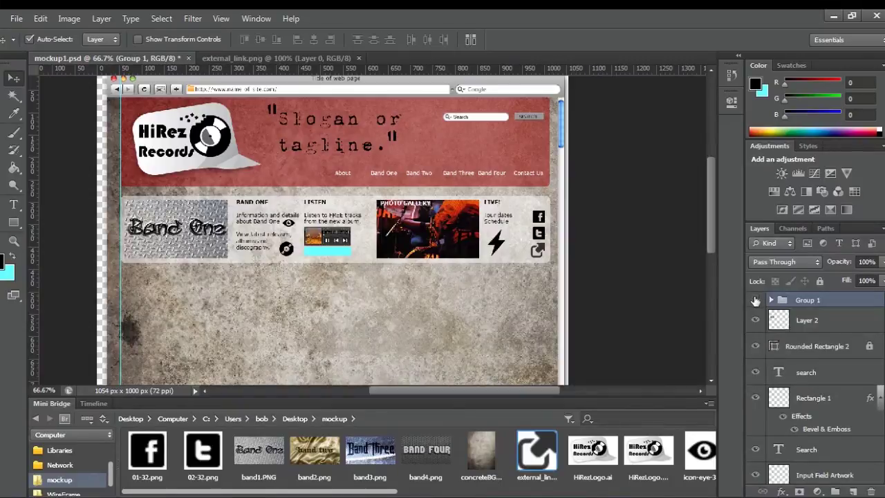
Toggle Group 1, the search button and the backing panel to identify their layers.
left_click(755, 300)
left_click(756, 300)
left_click(368, 262)
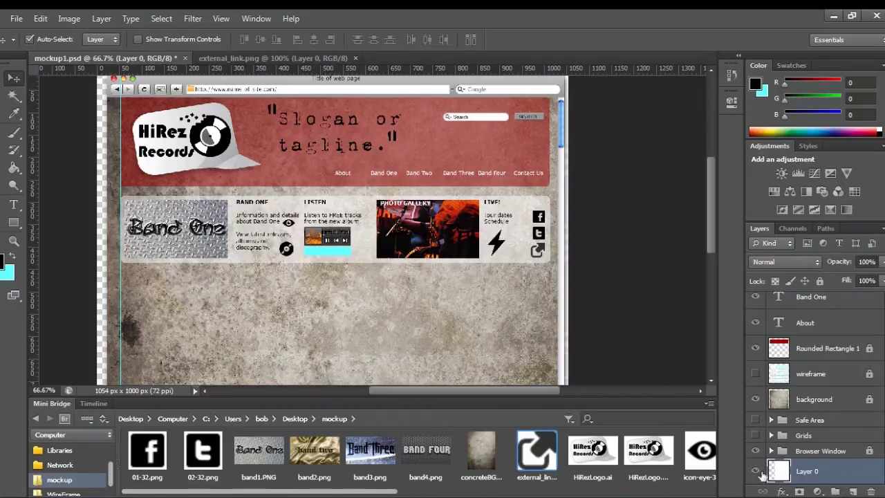
scroll(816, 387, "up", 10)
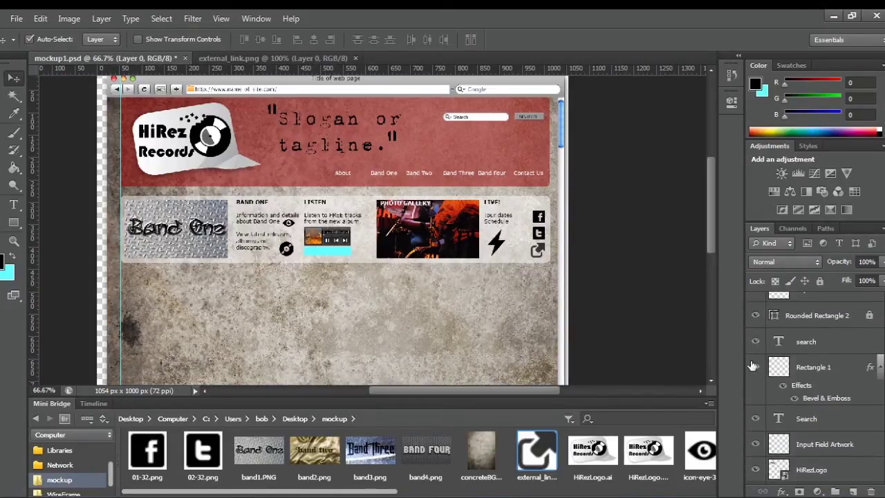
left_click(755, 366)
left_click(754, 366)
left_click(755, 315)
left_click(755, 316)
Set Rounded Rectangle 2 to 50% opacity and move it with Layer 2 into Group 1.
left_click(816, 316)
key("5")
scroll(880, 358, "up", 1)
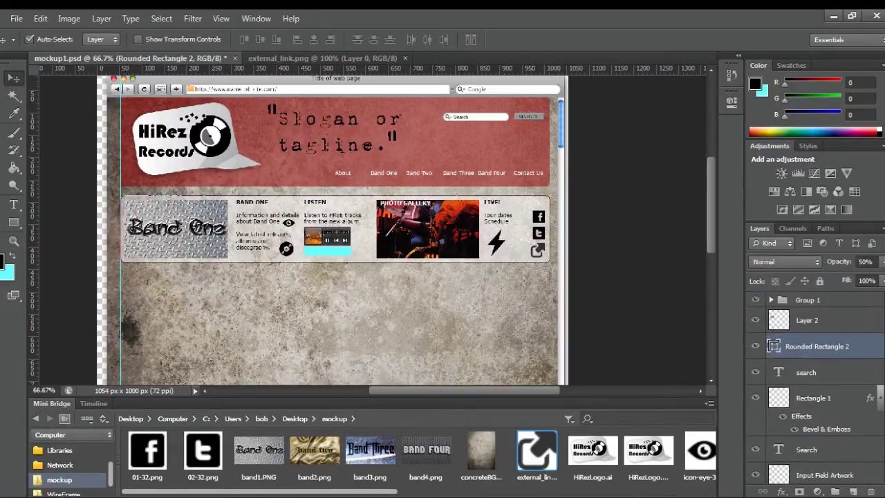
left_click(813, 321, "shift")
left_click_drag(813, 322, 806, 305)
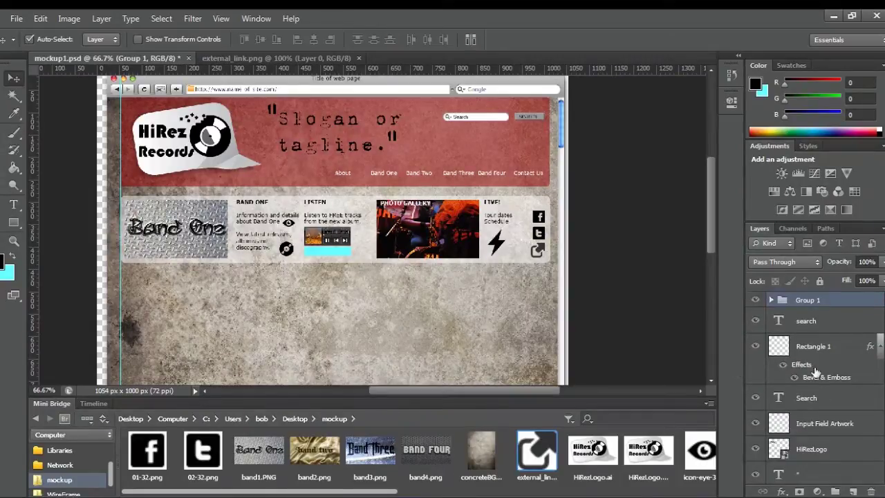
left_click(756, 300)
left_click(755, 300)
Make the wireframe layer visible over the mockup again.
scroll(821, 305, "down", 5)
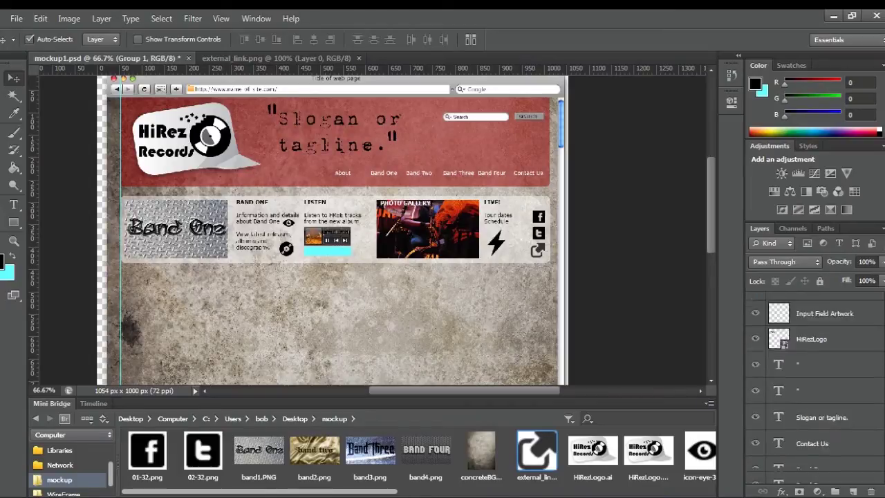
left_click(755, 371)
scroll(755, 387, "up", 2)
scroll(816, 387, "up", 3)
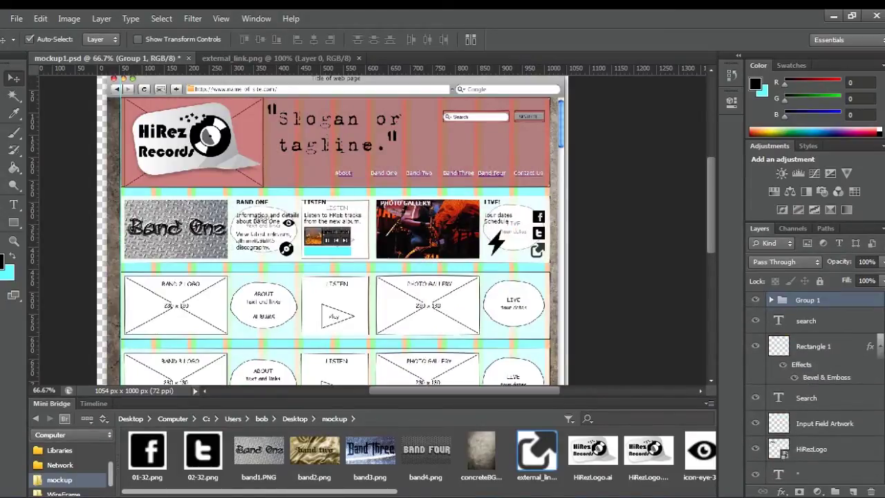
Duplicate Group 1 as Group 2.
right_click(797, 308)
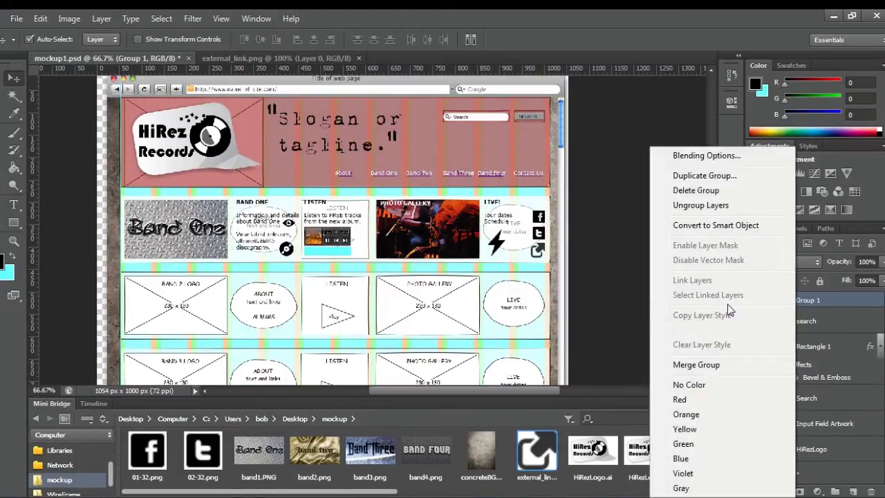
left_click(658, 175)
left_click_drag(449, 176, 383, 176)
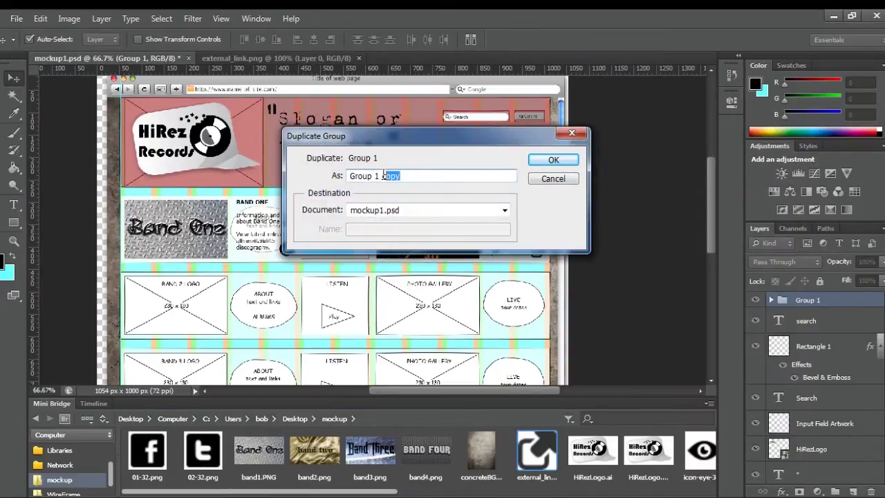
type("2")
key("Return")
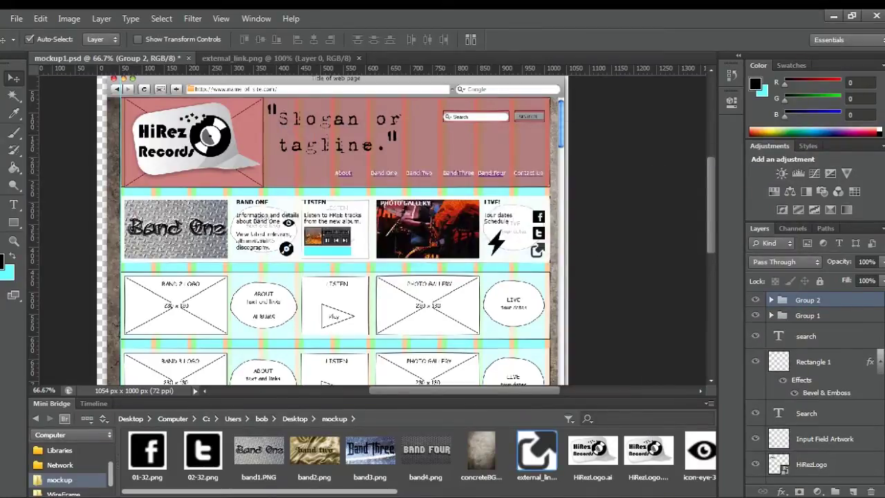
Link Group 2's row layers, from PHOTO GALLERY through Rounded Rectangle 2, together.
left_click(771, 299)
left_click(826, 318)
scroll(854, 346, "down", 2)
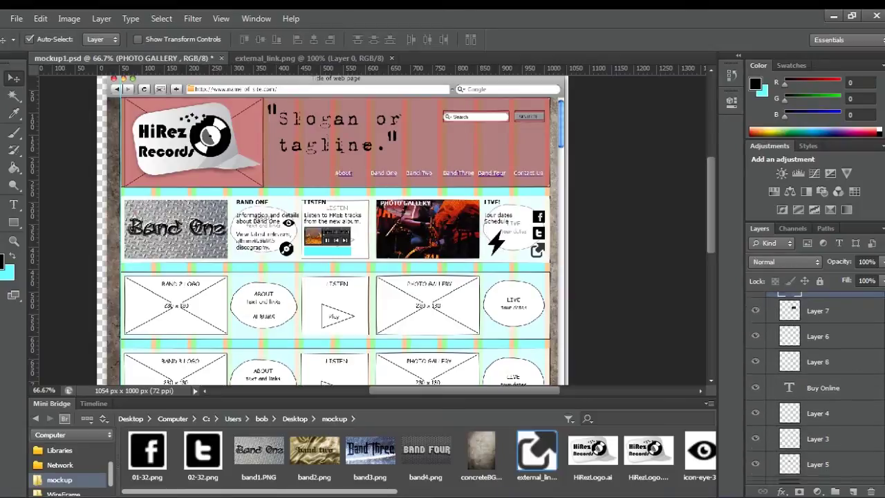
scroll(844, 358, "down", 6)
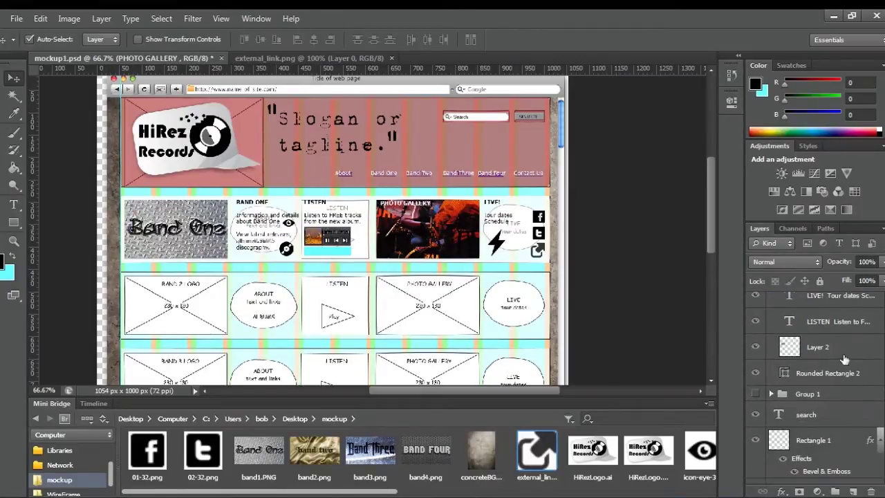
left_click(834, 374, "shift")
right_click(837, 374)
left_click(754, 226)
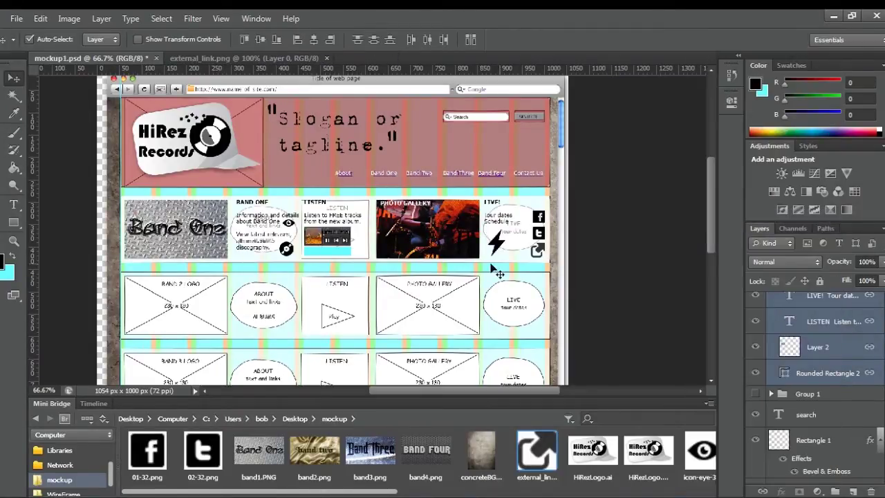
Nudge the linked row down onto the second wireframe row and view at 100%.
key("shift+Down")
key("shift+Down")
key("shift+Down")
key("shift+Down")
key("shift+Down")
key("shift+Down")
key("shift+Down")
key("shift+Down")
key("shift+Down")
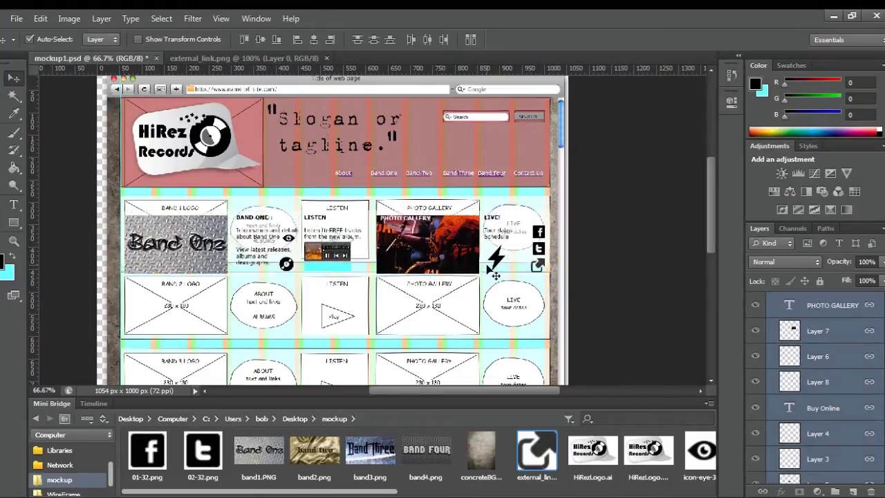
key("shift+Down")
key("shift+Down")
key("shift+Down")
key("shift+Down")
key("shift+Down")
key("shift+Down")
key("shift+Down")
key("shift+Down")
key("shift+Down")
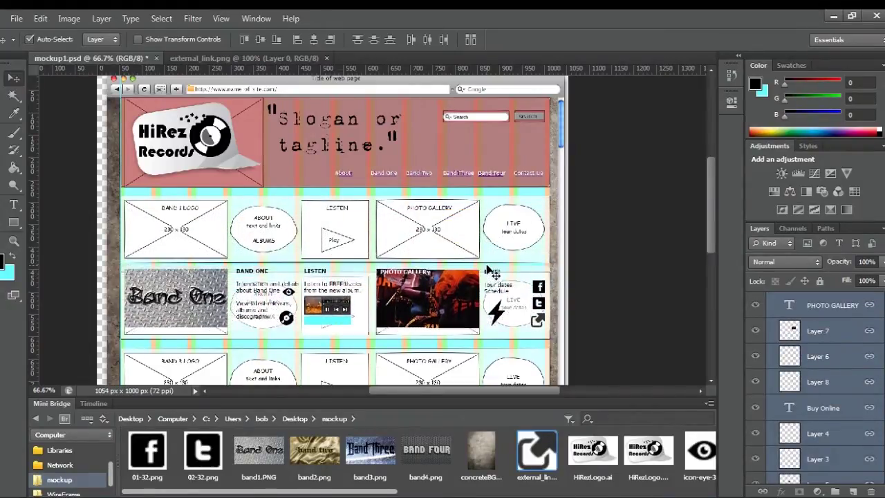
key("shift+Up")
key("shift+Up")
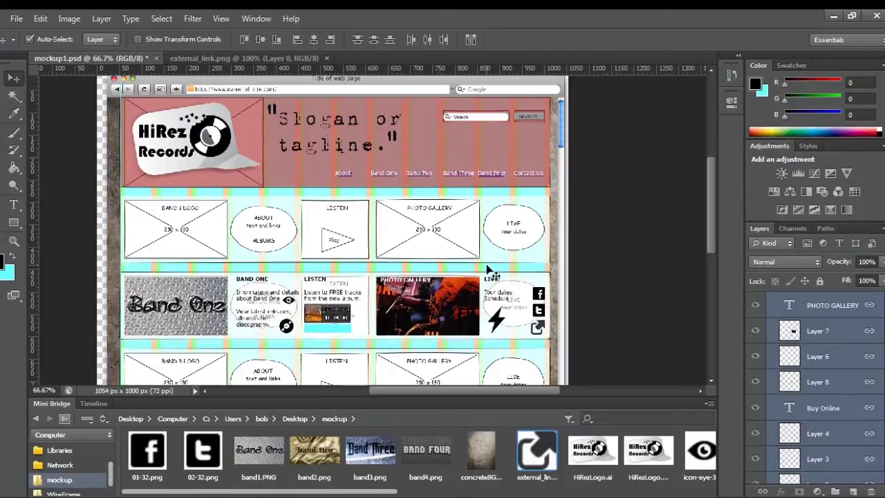
key("Down")
key("Down")
key("Down")
key("Down")
key("Down")
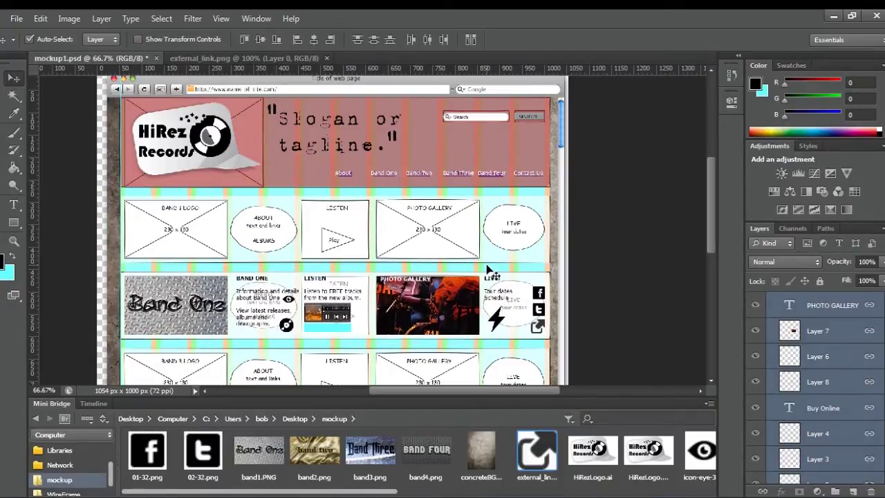
key("ctrl+plus")
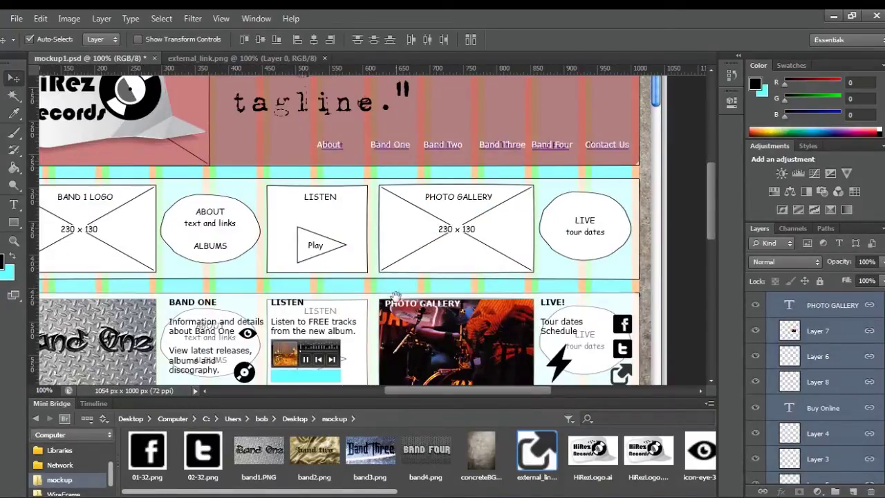
scroll(629, 173, "down", 3)
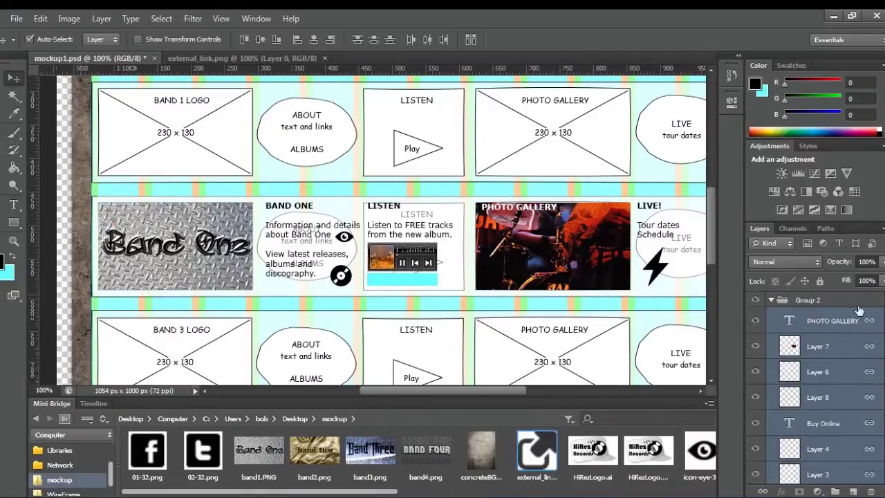
Group the duplicated row's layers, show the original Band One row and hide the wireframe.
key("ctrl+g")
left_click(757, 316)
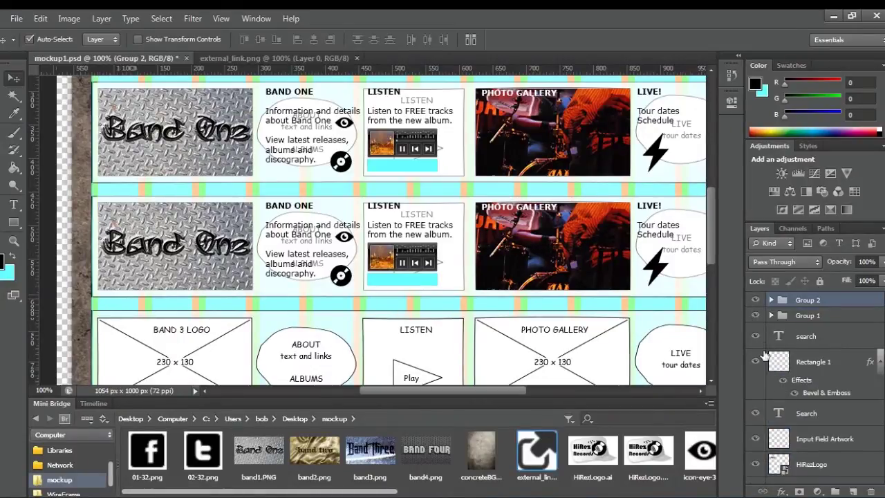
scroll(783, 367, "down", 10)
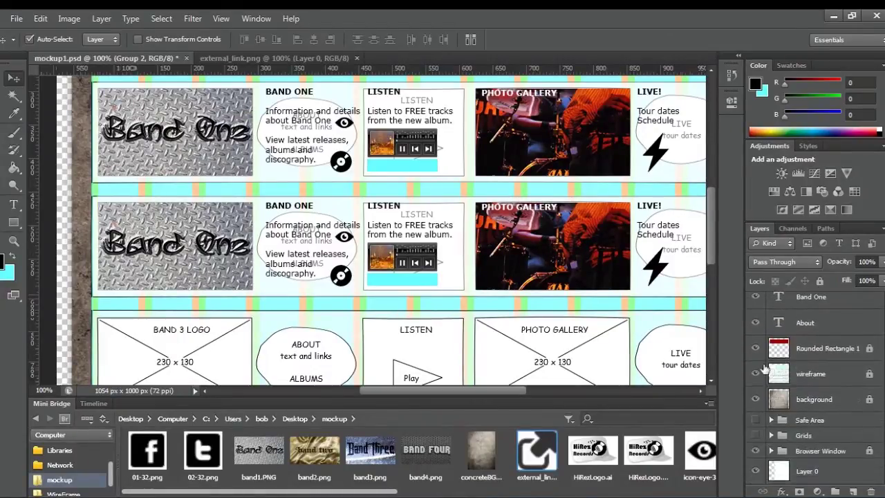
left_click(756, 374)
scroll(856, 375, "up", 10)
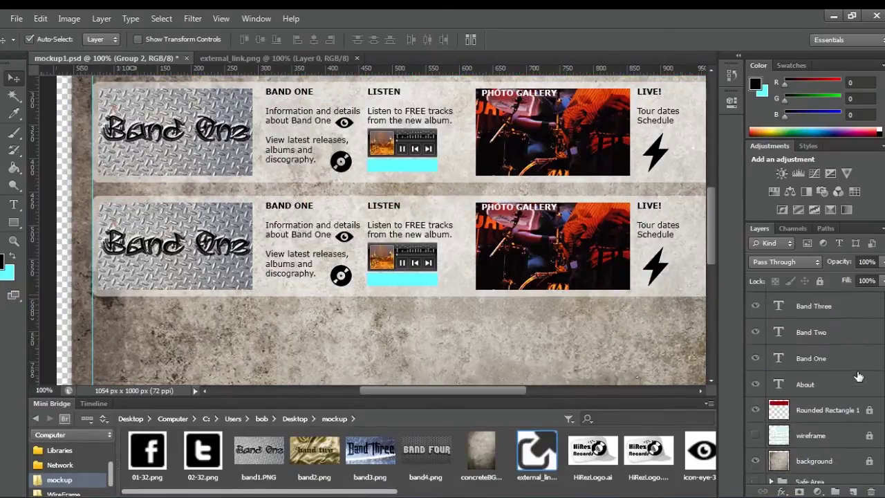
Unlink and delete Group 2's photo gallery image (Layer 7) and duplicate Band One logo.
left_click(770, 300)
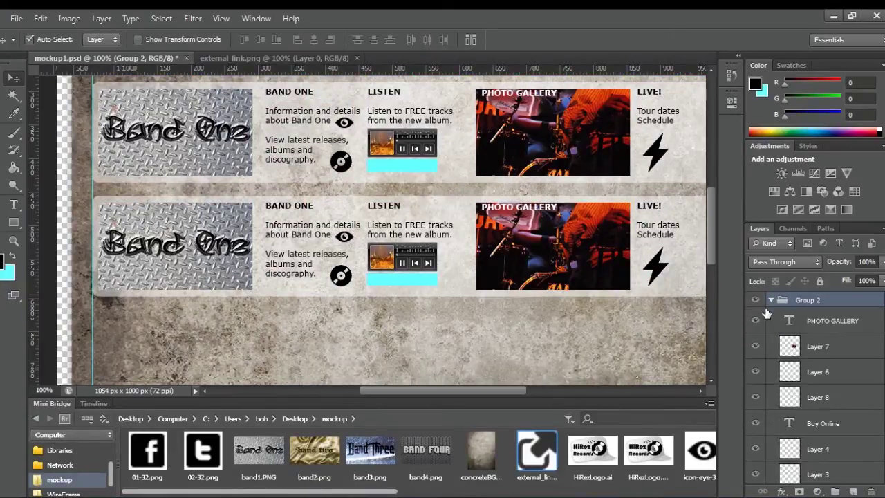
left_click(829, 353)
left_click(820, 281)
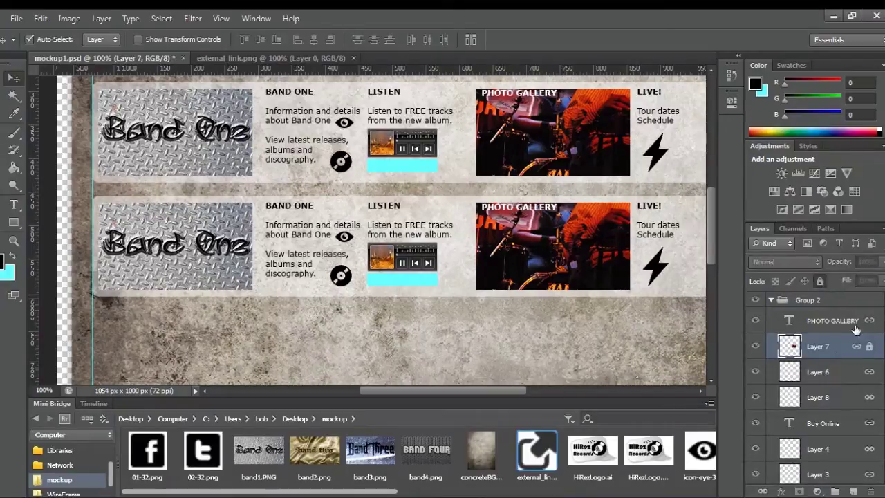
left_click(820, 281)
left_click(820, 282)
left_click(820, 281)
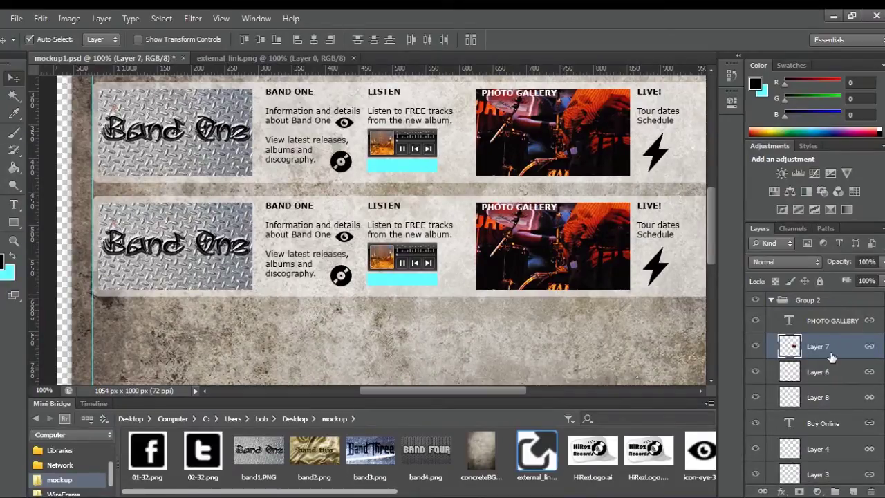
right_click(833, 354)
left_click(769, 215)
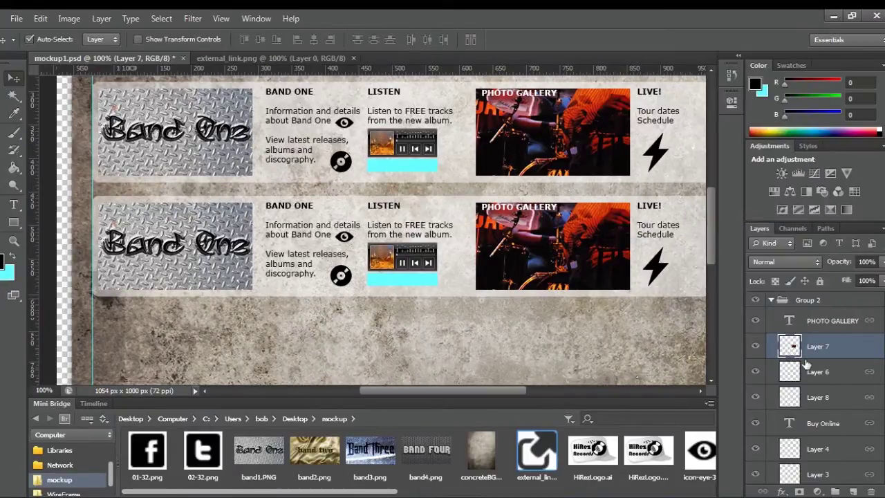
key("Delete")
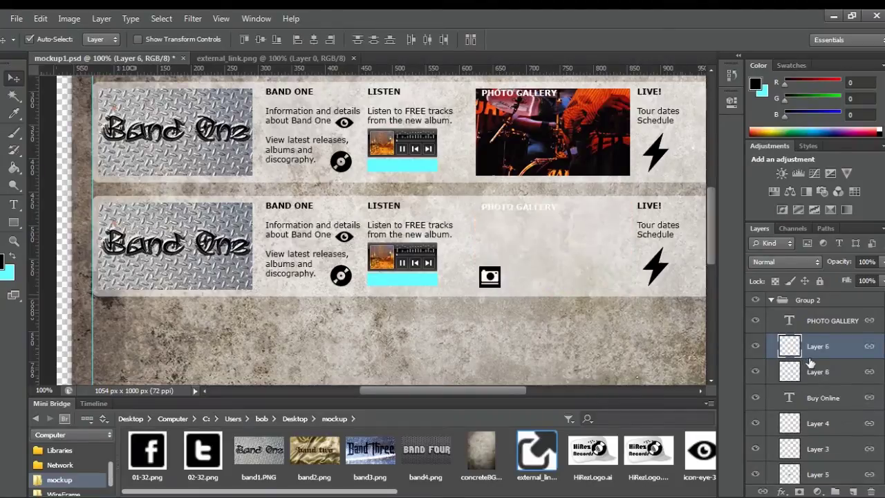
scroll(811, 362, "down", 8)
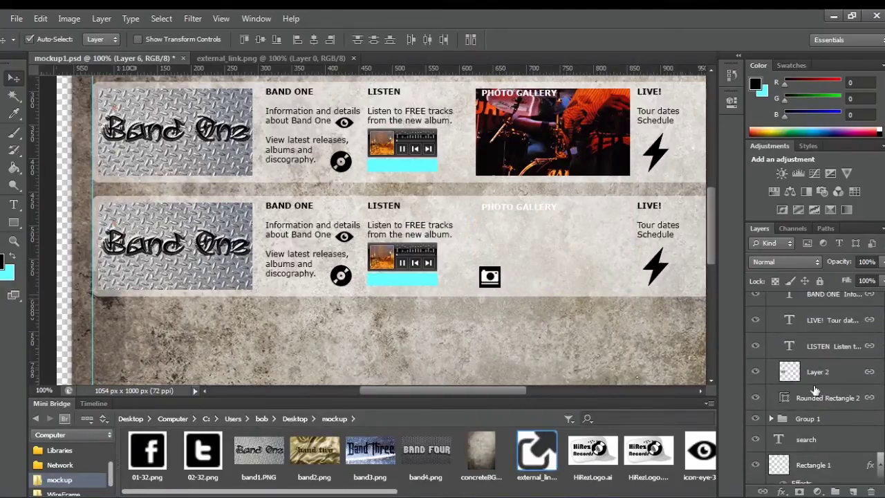
left_click(810, 374)
key("Delete")
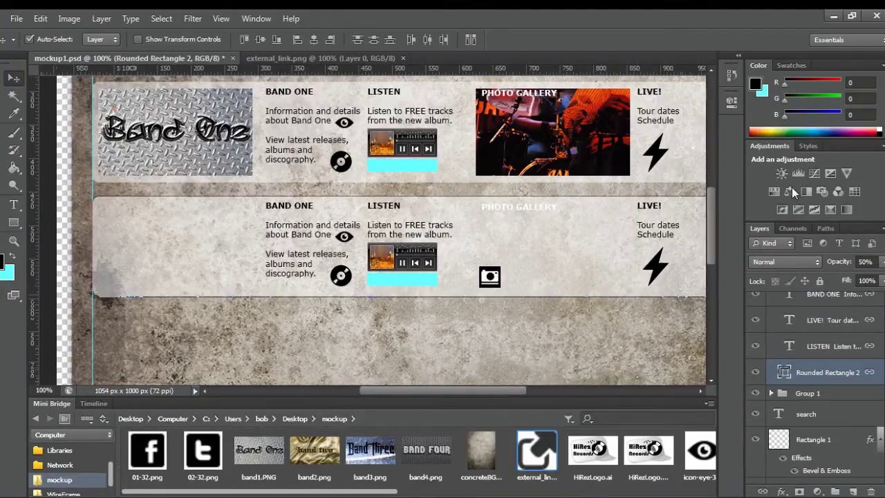
Close external_link.png and move Group 2's Buy Online text above its button.
left_click(403, 58)
scroll(815, 388, "up", 8)
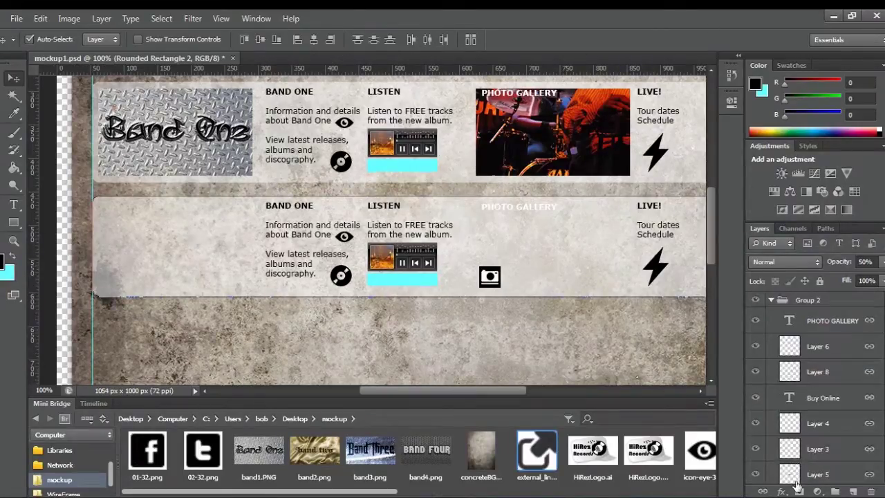
left_click(830, 399)
left_click_drag(830, 399, 833, 349)
left_click(771, 302)
Move Group 1's Buy Online text above its button as well.
left_click(770, 316)
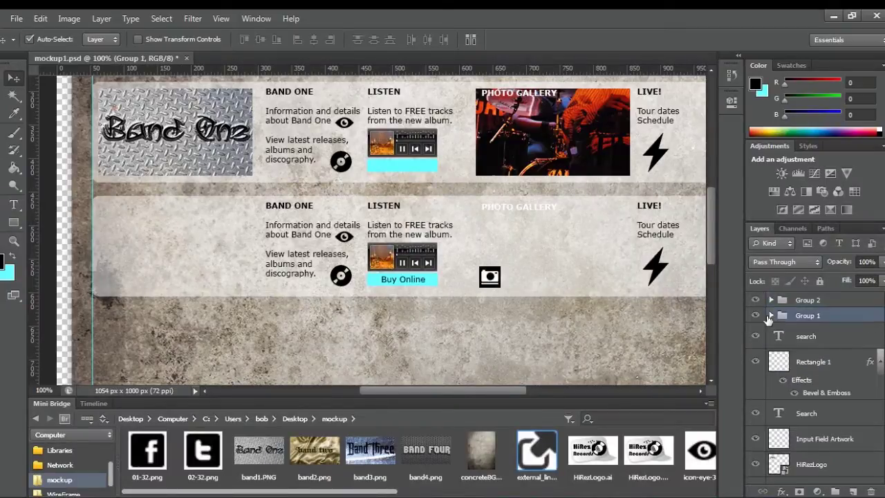
left_click(772, 316)
left_click_drag(845, 444, 830, 360)
left_click(771, 316)
left_click(767, 302)
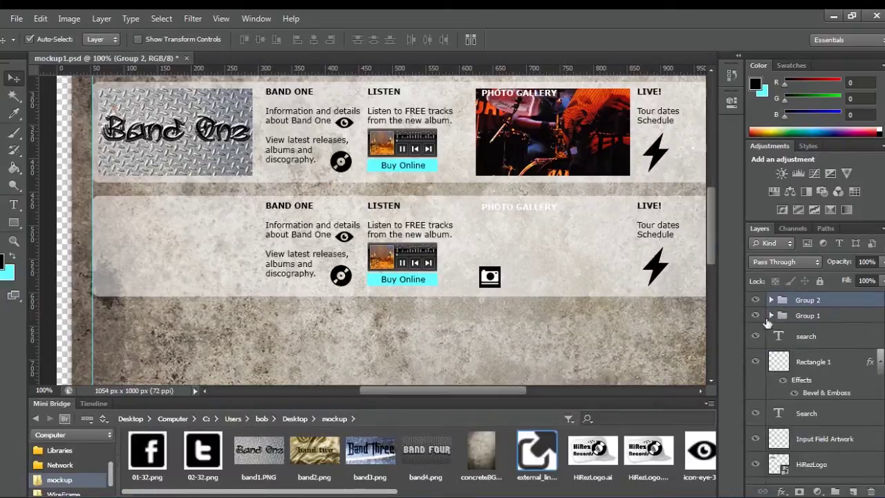
left_click(772, 301)
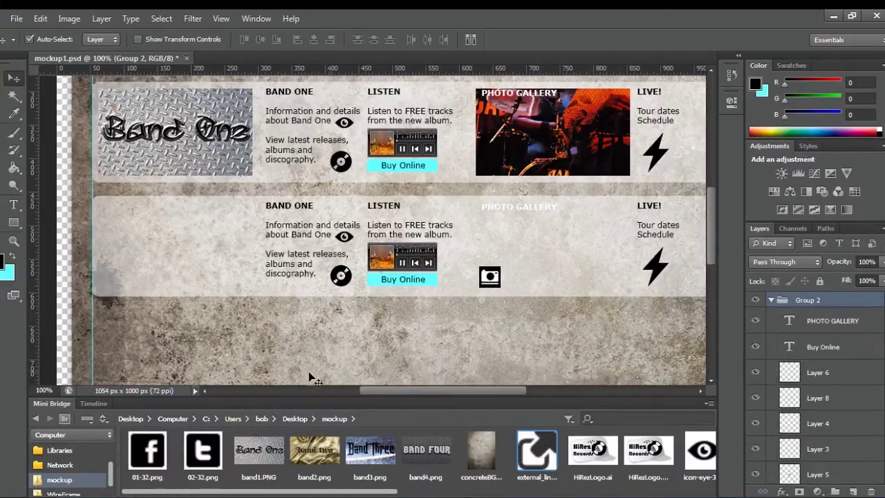
Resize band2.png to 230 × 130 px and drop it into the second row's logo spot.
left_click(317, 485)
double_click(319, 455)
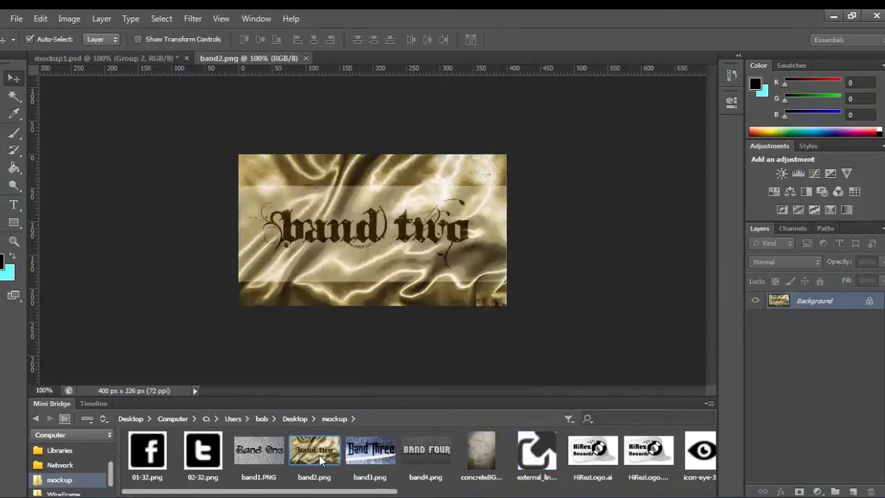
left_click(70, 18)
left_click(79, 113)
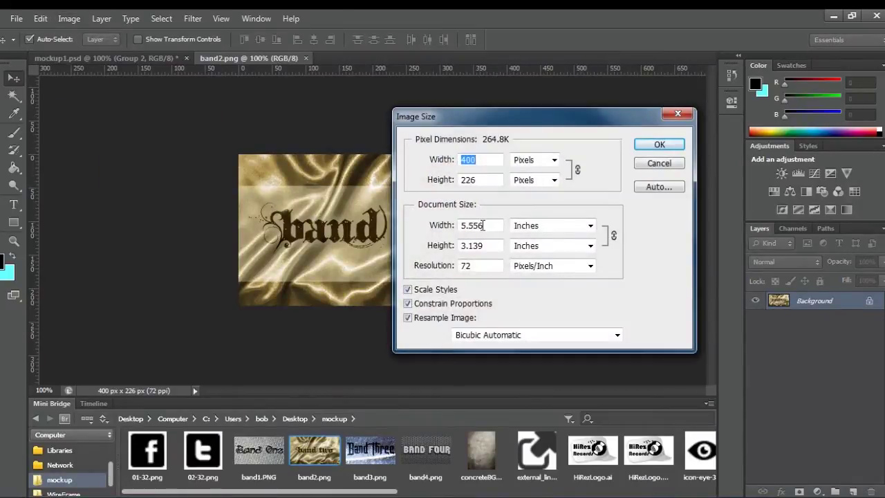
type("23")
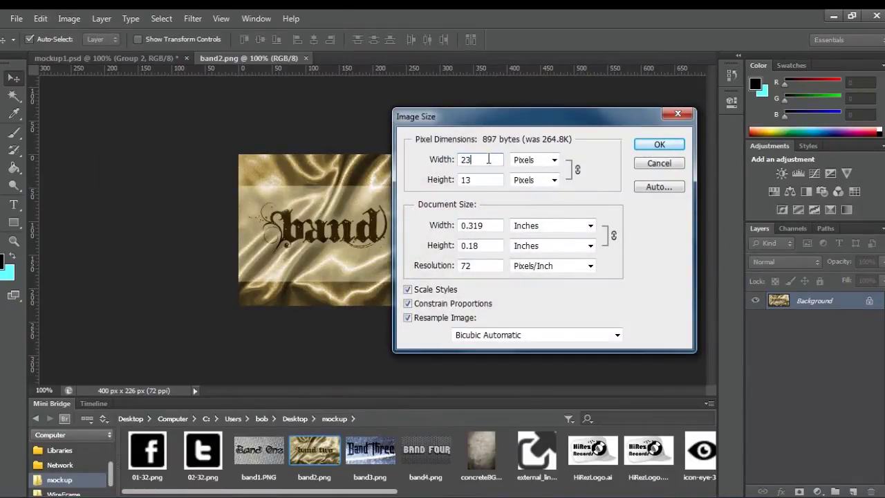
type("0")
left_click(668, 145)
left_click_drag(402, 239, 196, 236)
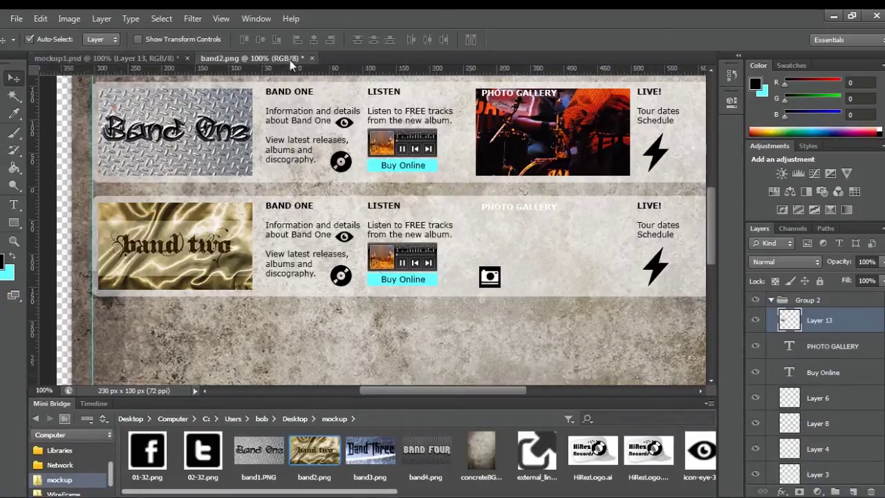
left_click(312, 58)
Discard band2.png's changes, then open pic2.jpg and resize it to 230 px wide.
left_click(417, 196)
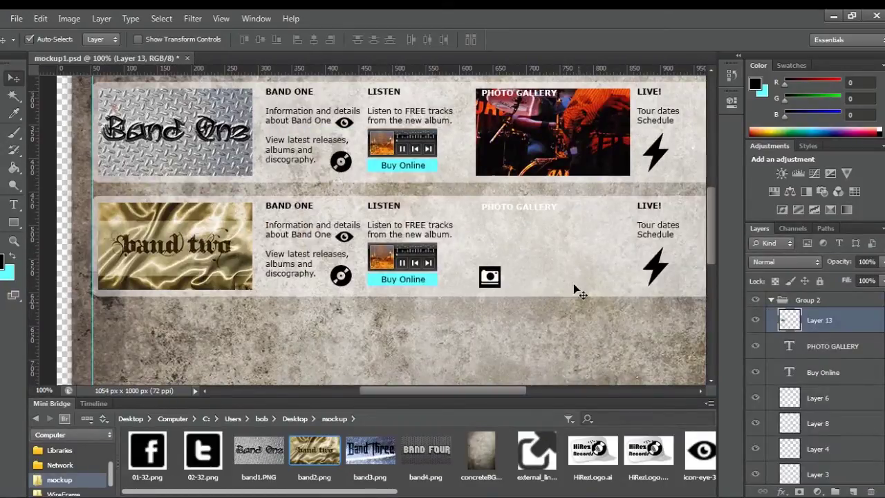
left_click_drag(371, 493, 611, 493)
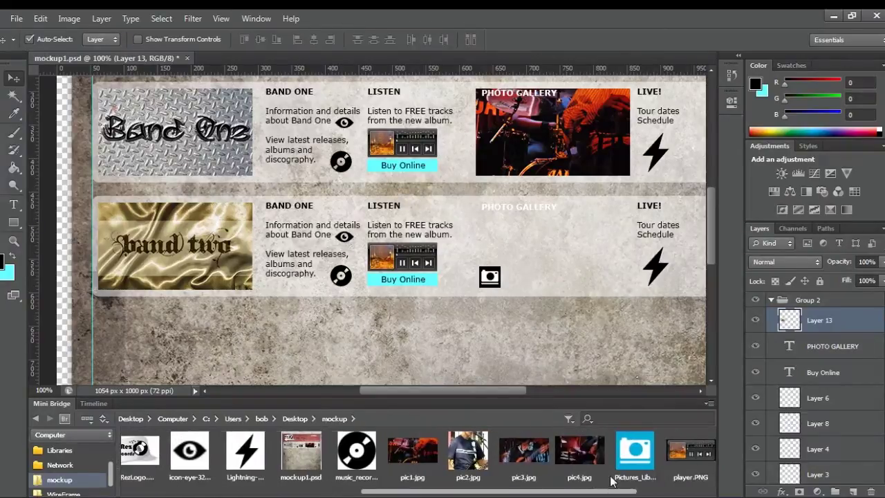
double_click(482, 462)
left_click(70, 18)
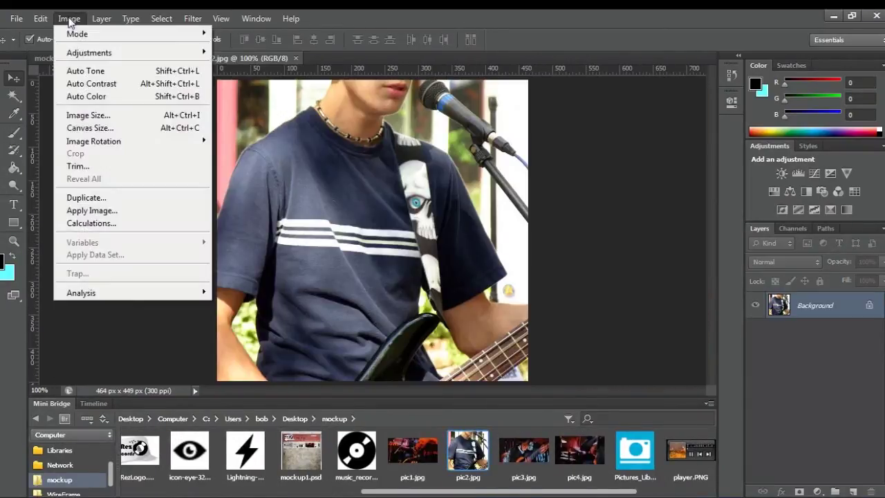
left_click(88, 117)
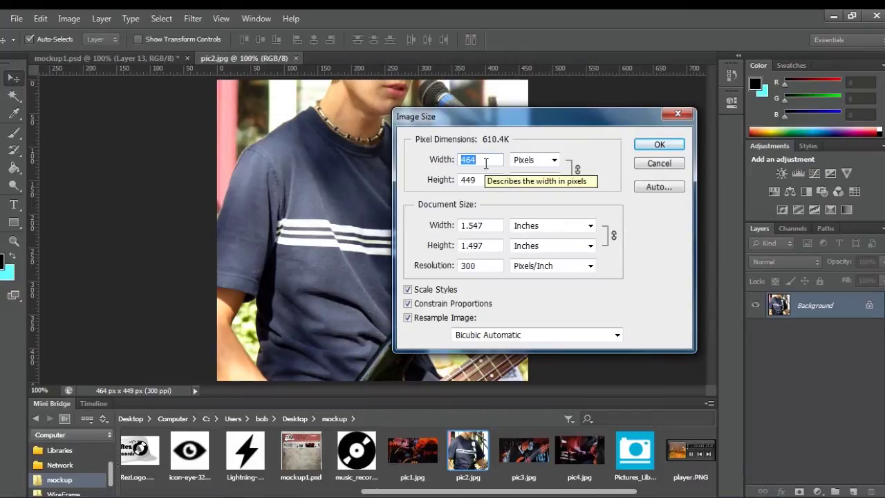
type("230")
left_click(657, 145)
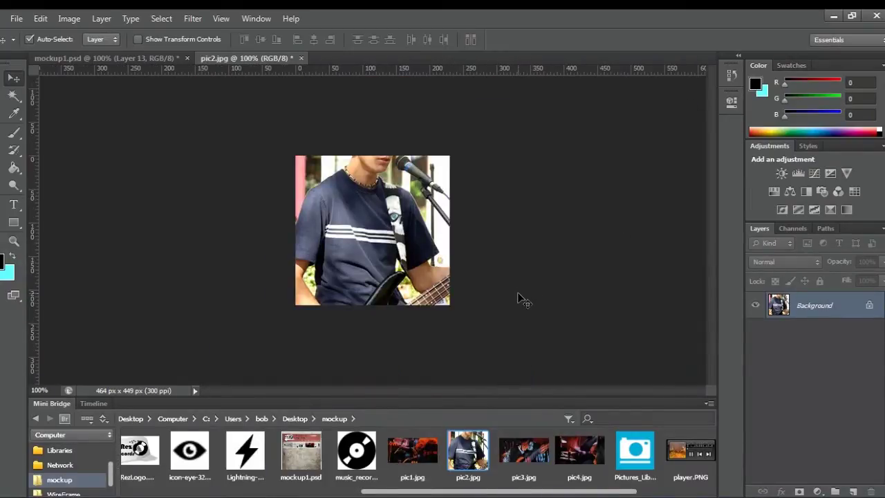
Crop pic2.jpg's canvas to 130 px high, anchored at the top centre.
left_click(78, 19)
left_click(90, 127)
left_click(575, 234)
left_click(523, 200)
type("130")
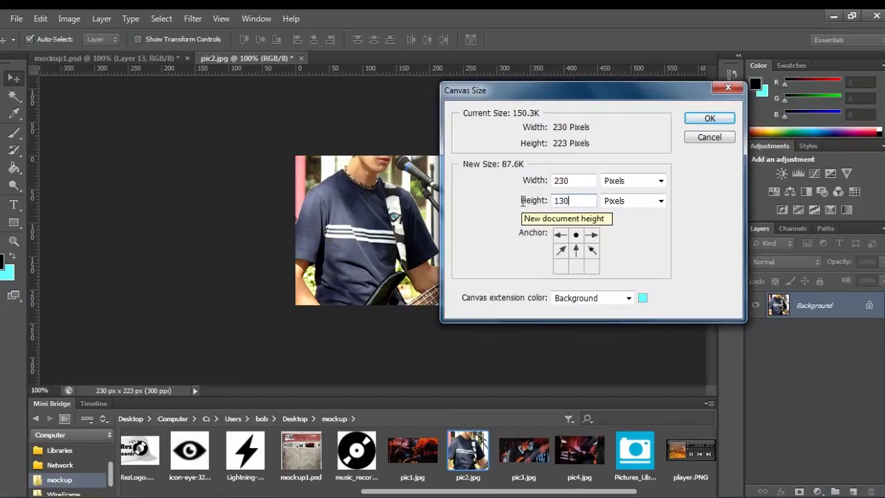
key("Return")
left_click(377, 197)
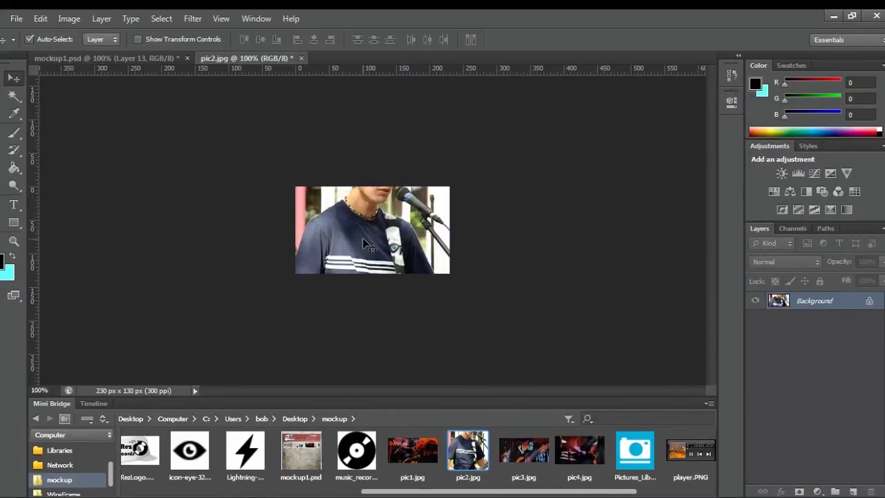
Place the singer photo in Band Two's gallery slot beneath the PHOTO GALLERY layer.
left_click(127, 60)
left_click_drag(530, 261, 516, 244)
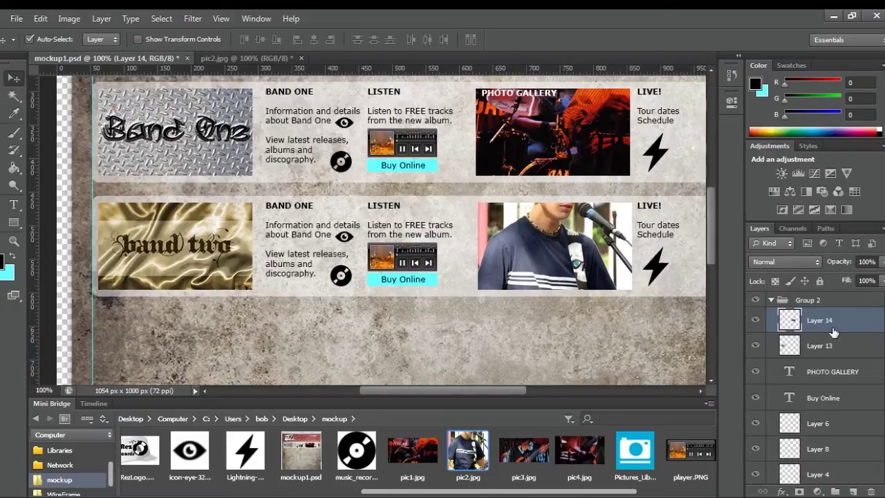
left_click_drag(815, 320, 827, 379)
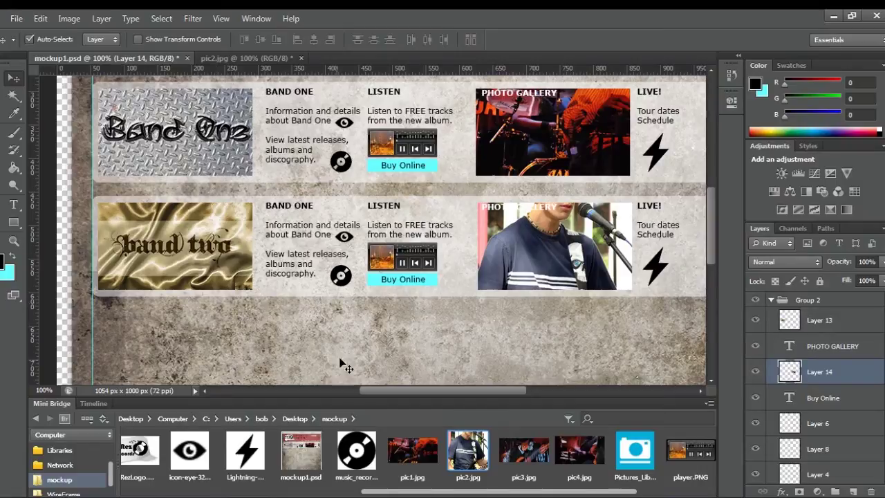
Zoom out and close pic2.jpg without saving.
scroll(367, 354, "down", 3)
key("ctrl+minus")
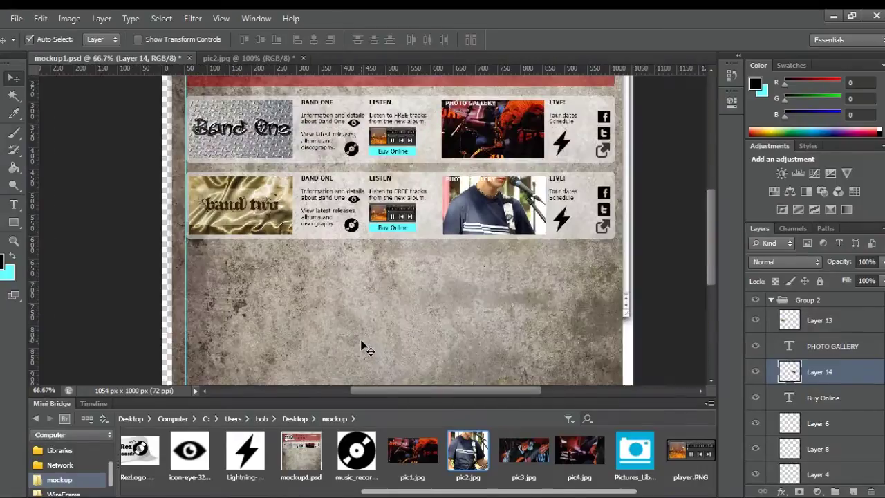
left_click(771, 299)
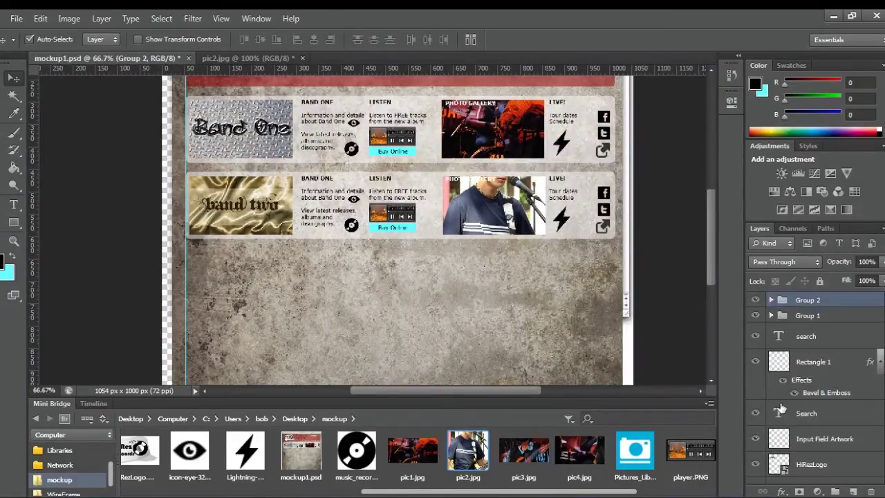
left_click(266, 58)
left_click(302, 58)
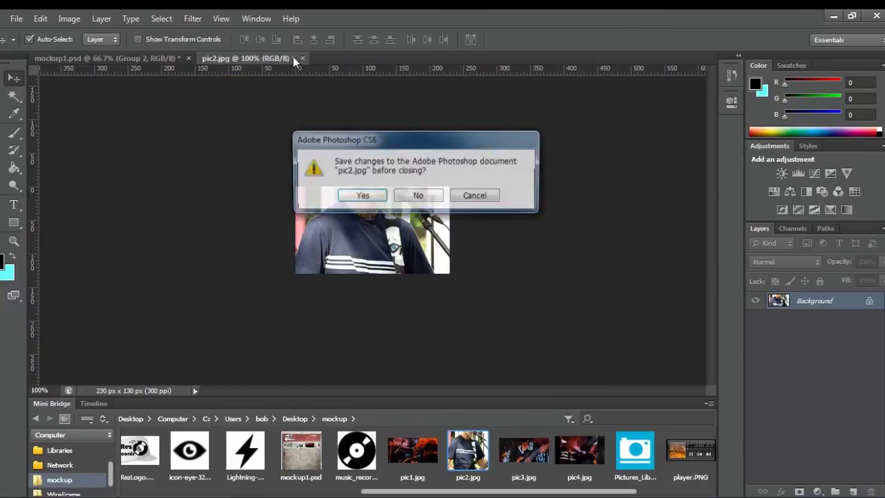
left_click(417, 196)
Duplicate Group 1 as a new group named Group 3.
left_click(772, 300)
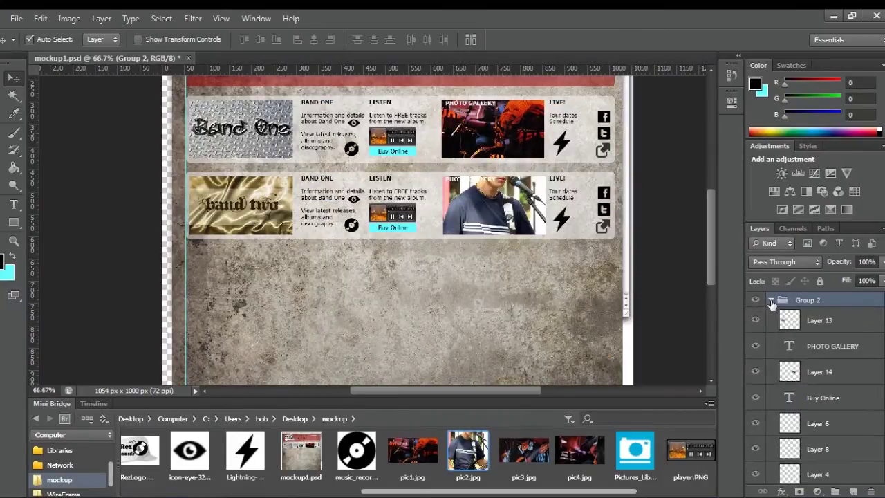
left_click(771, 300)
left_click(772, 315)
left_click(772, 315)
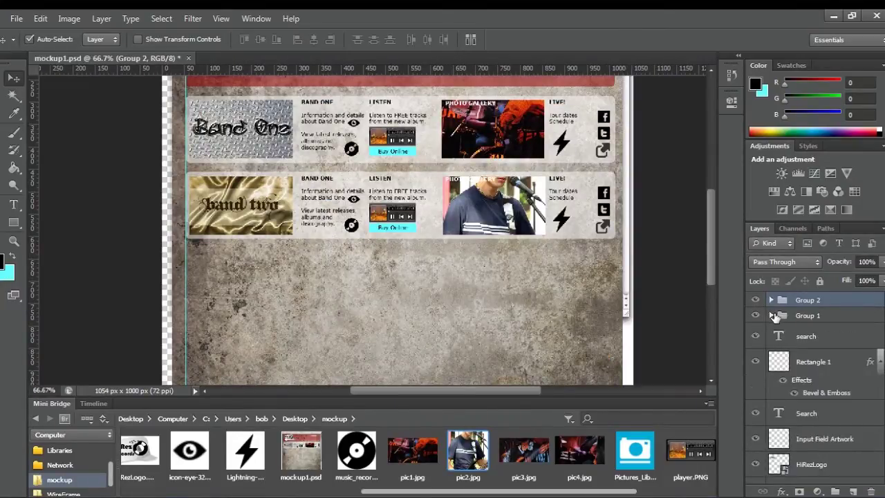
left_click(802, 316)
right_click(802, 316)
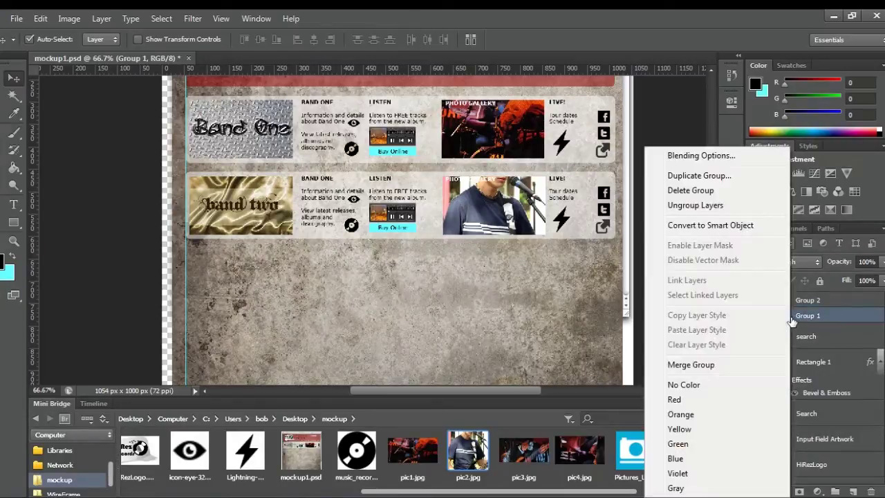
left_click(712, 176)
left_click(407, 179)
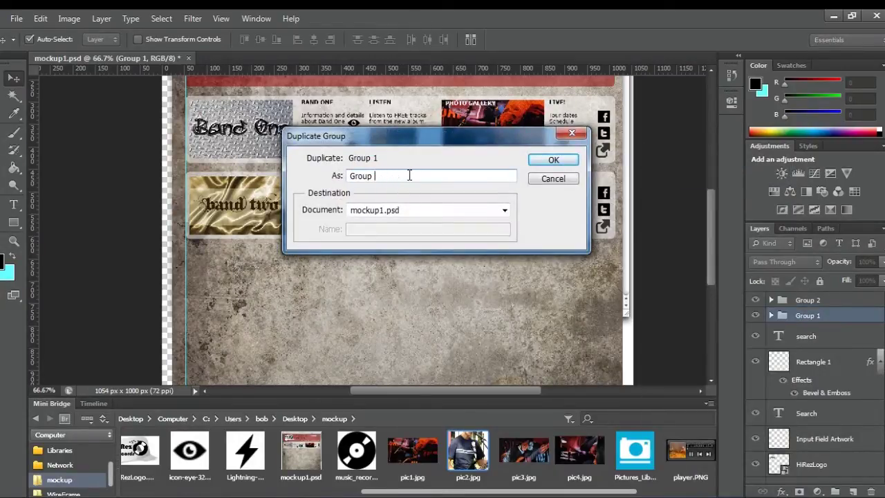
type("3")
key("Return")
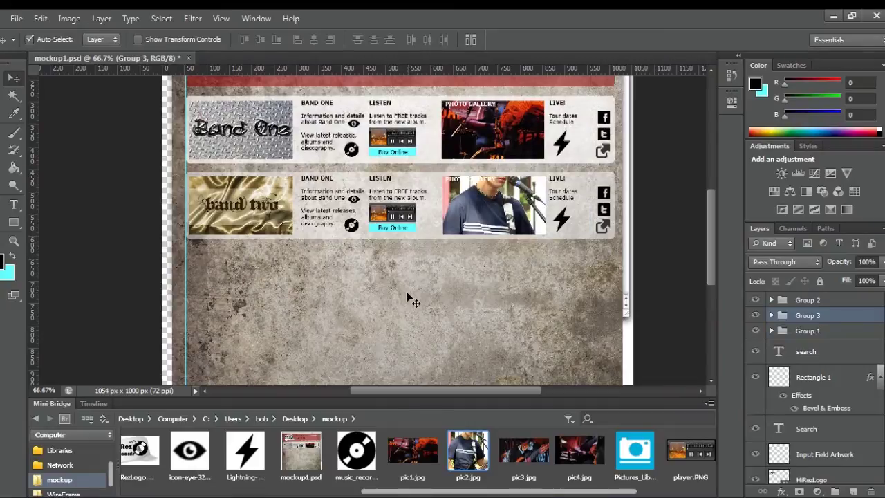
Shift-nudge Group 3 down until it sits just below Band Two.
key("shift+Down")
key("shift+Down")
key("shift+Down")
key("shift+Down")
key("shift+Down")
key("shift+Down")
key("shift+Down")
key("shift+Down")
key("shift+Down")
key("shift+Down")
key("shift+Down")
key("shift+Down")
key("shift+Down")
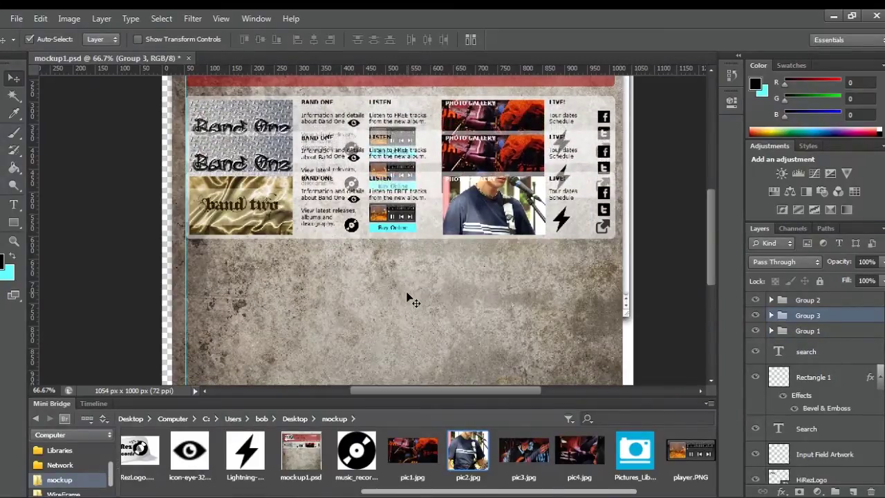
key("shift+Down")
key("shift+Down")
key("shift+Down")
key("shift+Down")
key("shift+Down")
key("shift+Down")
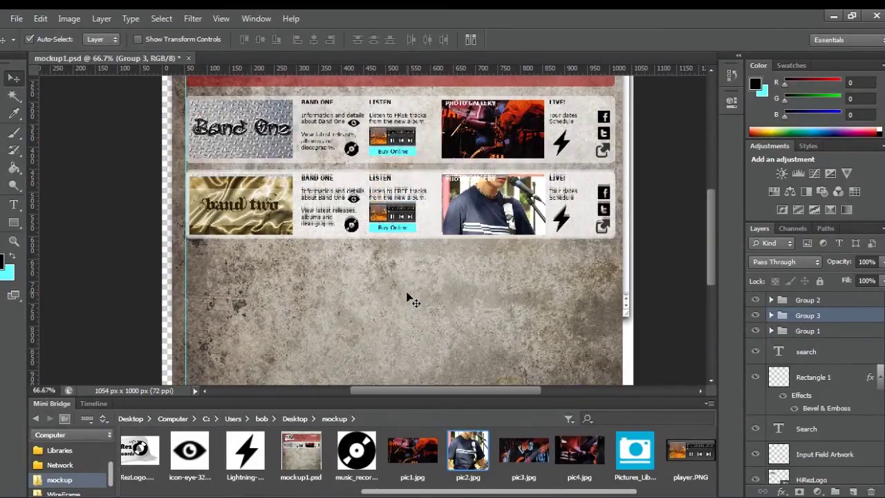
key("shift+Down")
key("shift+Down")
key("shift+Down")
key("shift+Down")
key("shift+Down")
key("shift+Down")
key("shift+Down")
key("shift+Down")
key("shift+Down")
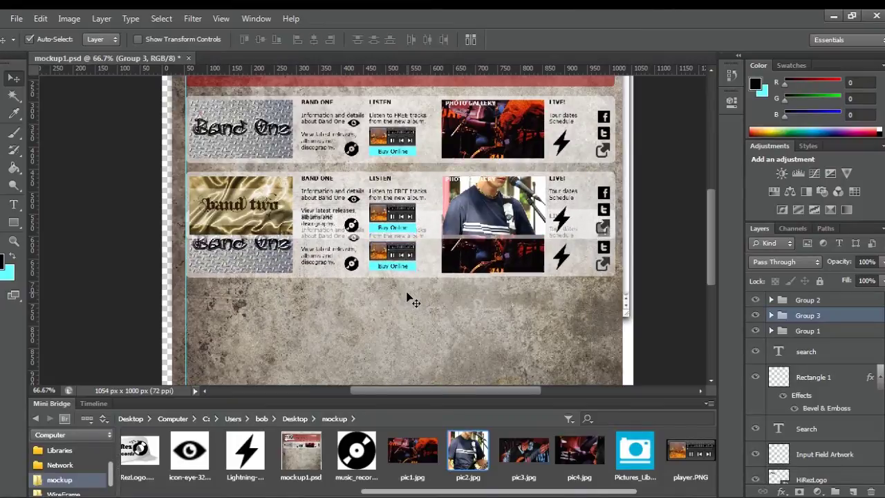
key("shift+Down")
key("shift+Down")
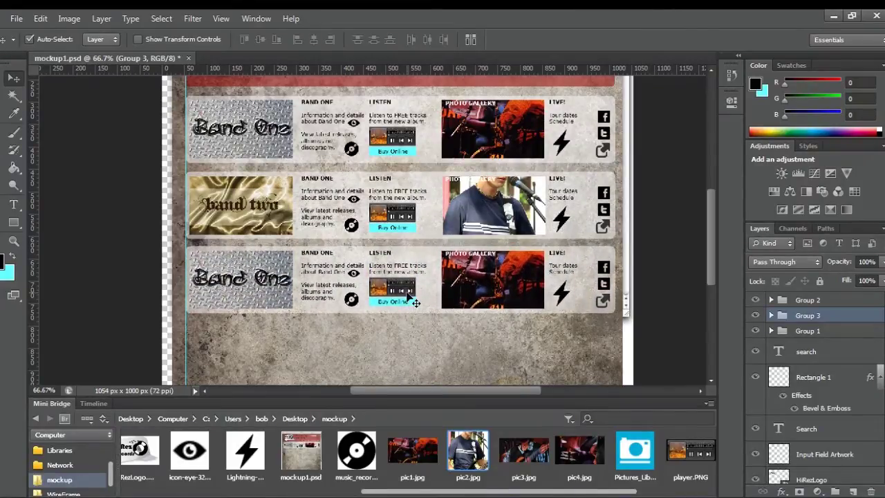
Show the wireframe, nudge Group 3 into alignment, and undo a drag of Group 3.
scroll(819, 423, "down", 10)
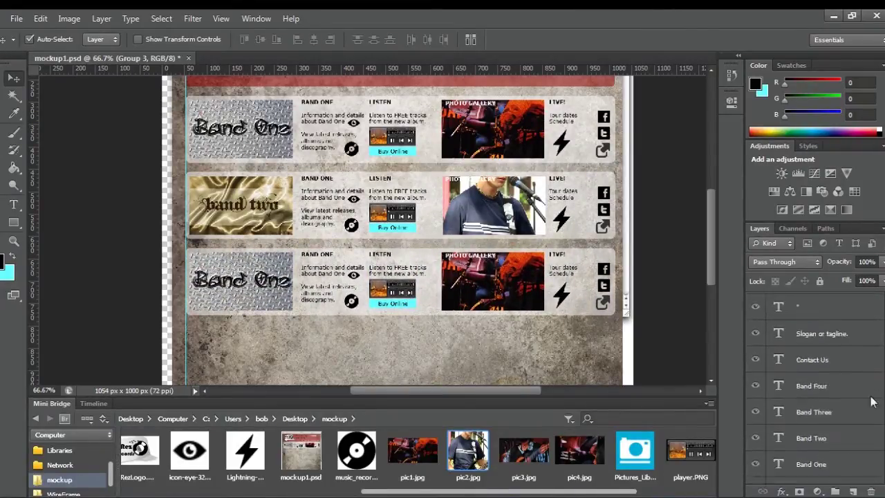
left_click(756, 374)
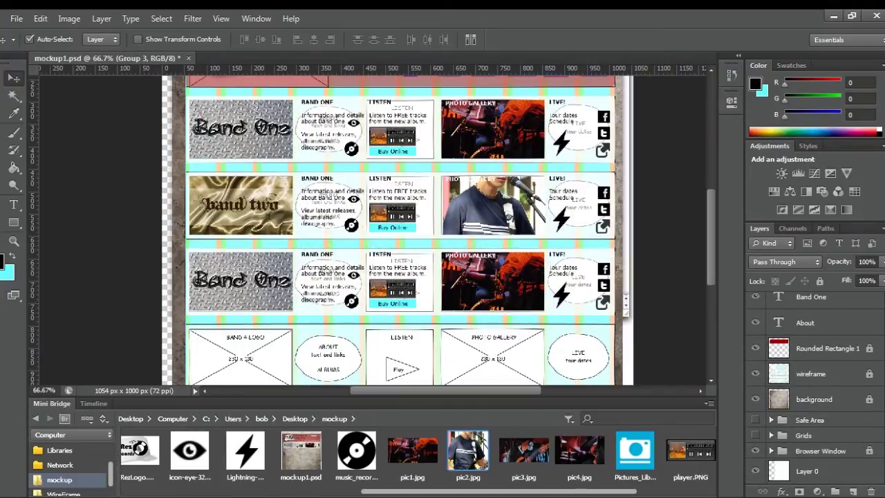
scroll(816, 387, "up", 10)
key("Down")
key("Down")
key("Down")
key("Down")
key("Down")
key("Down")
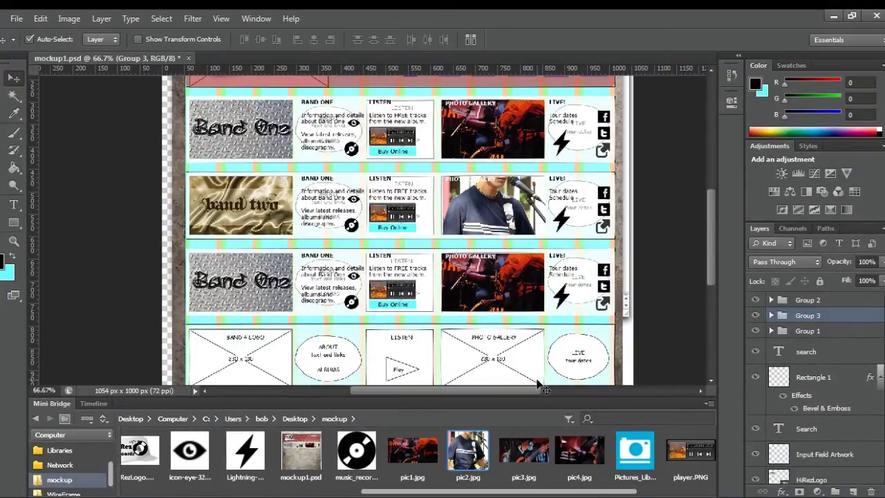
key("Up")
key("Up")
key("Up")
key("Up")
key("Up")
key("Down")
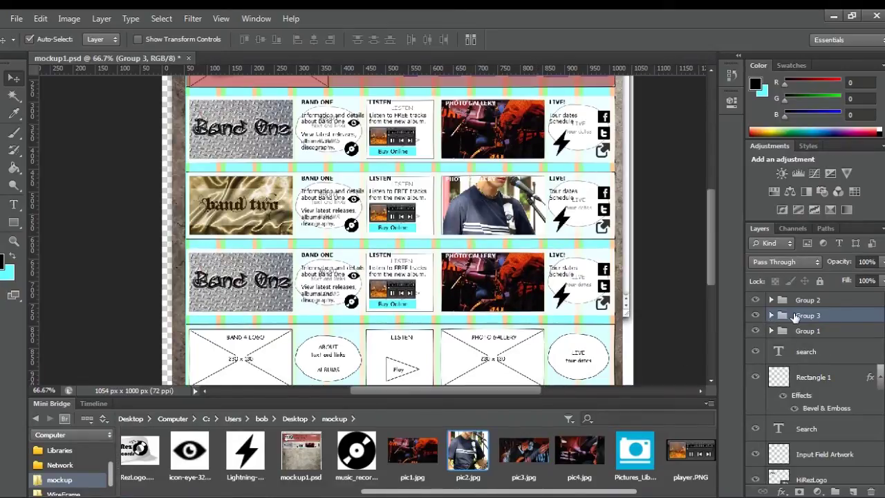
left_click_drag(795, 317, 772, 298)
key("ctrl+z")
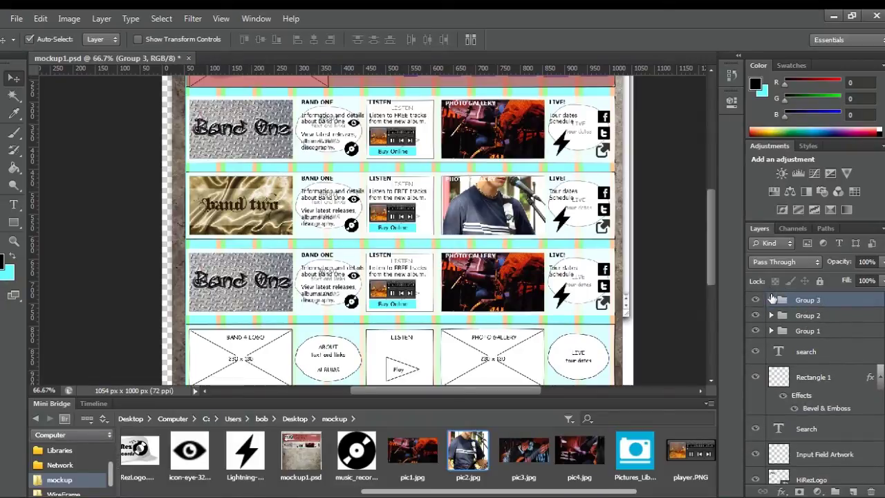
Delete Group 3's Layer 7 photo and Layer 2 Band One logo.
left_click(770, 300)
left_click(805, 373)
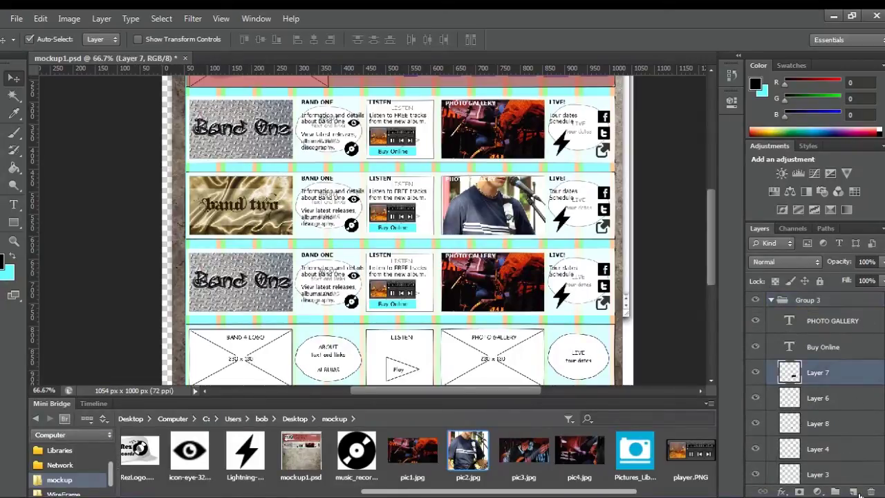
left_click(870, 491)
left_click(374, 196)
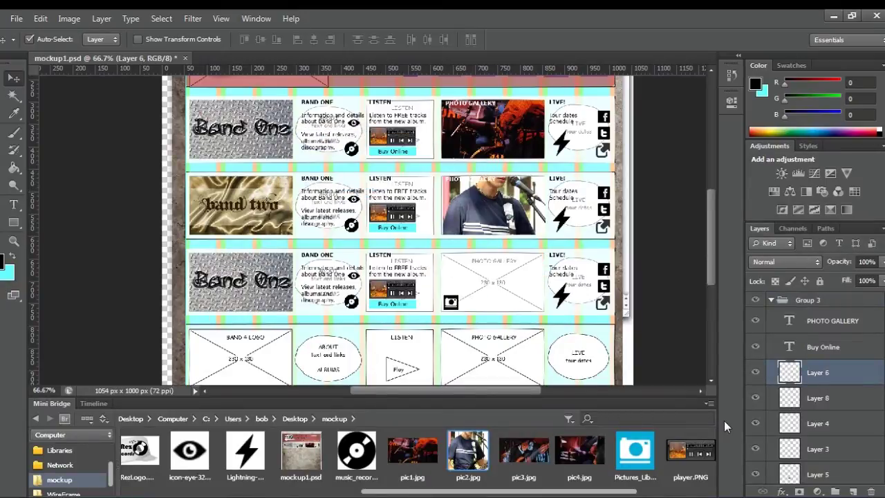
left_click(261, 297)
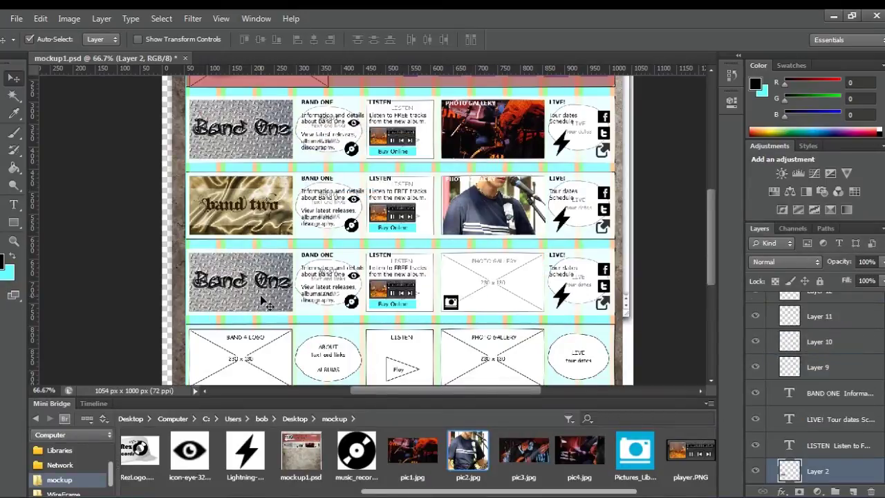
left_click(870, 492)
left_click(366, 198)
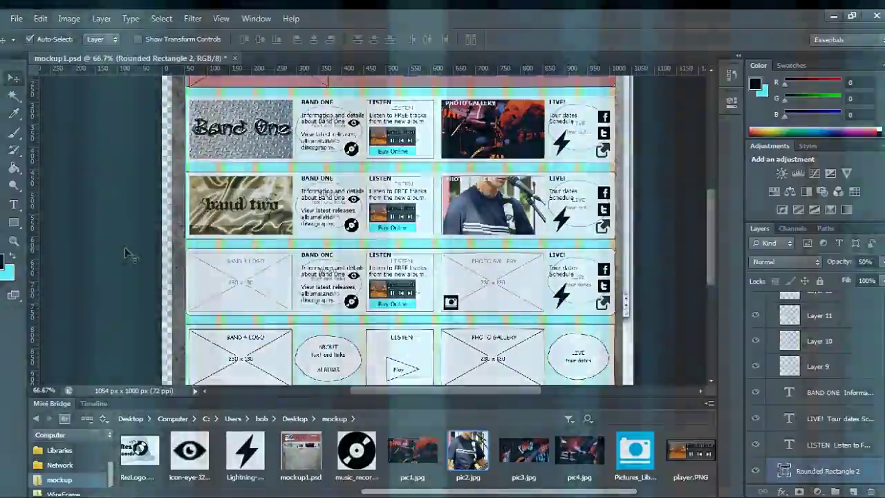